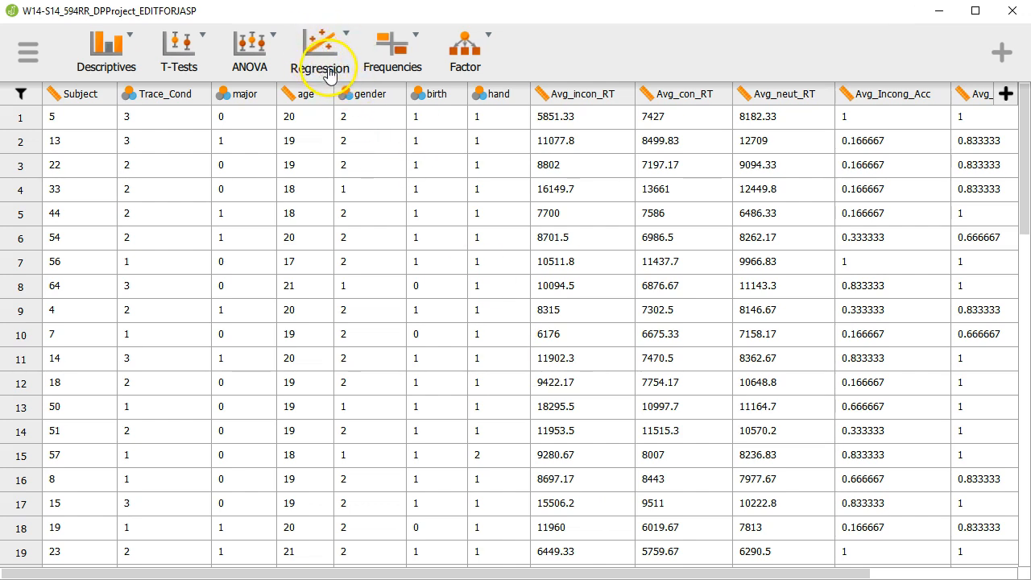
# Start a classical Correlation Matrix analysis from the regression analyses.
pyautogui.click(334, 73)
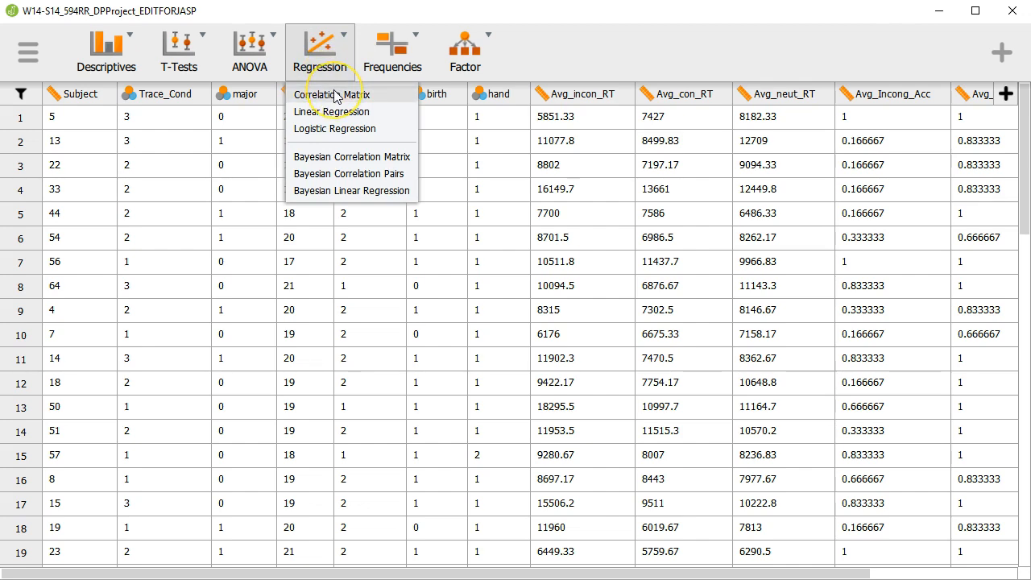
pyautogui.click(395, 103)
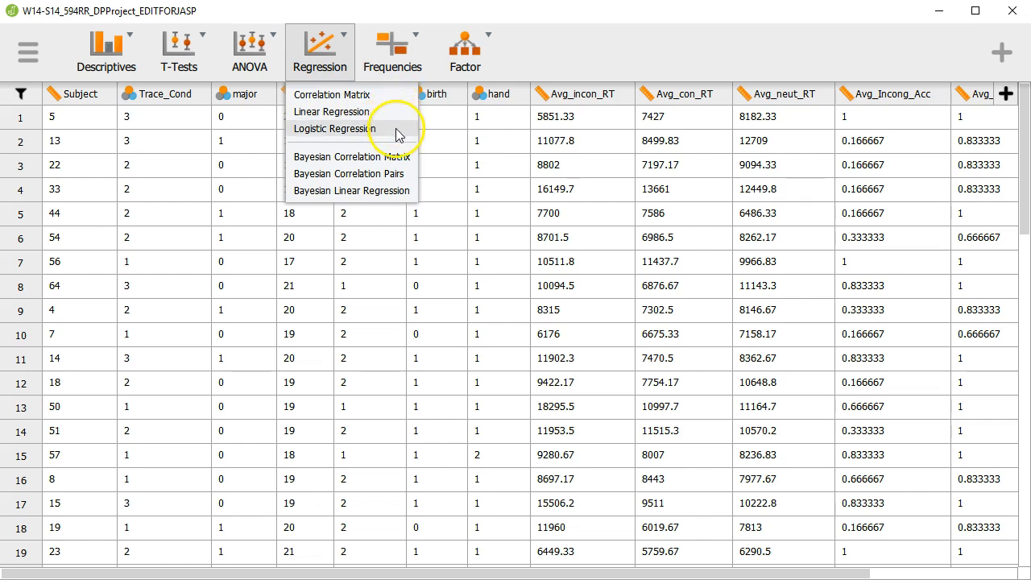
pyautogui.click(397, 95)
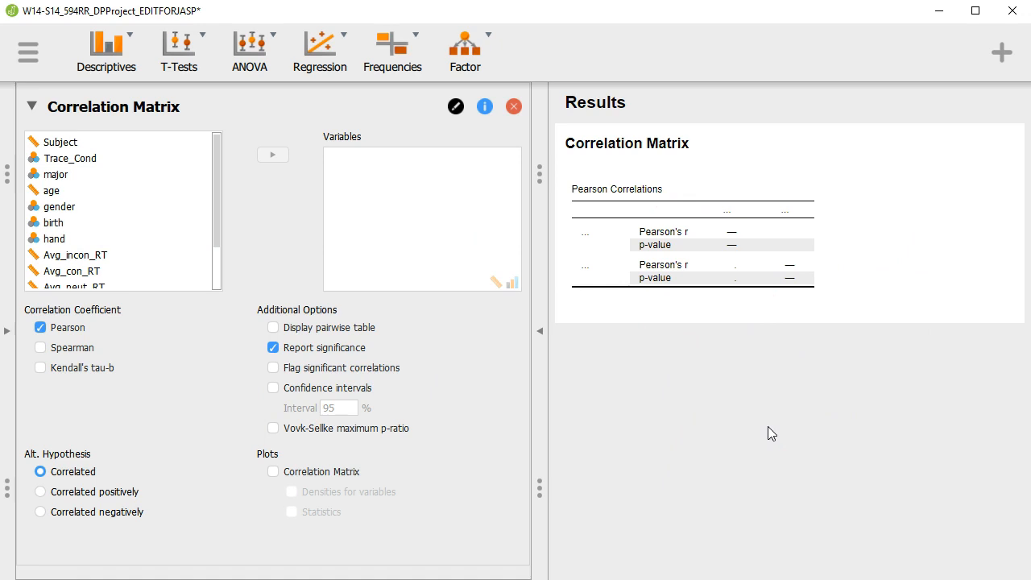
# Add Avg_incon_RT and Avg_con_RT one at a time to the correlation matrix variables.
pyautogui.moveTo(216, 171); pyautogui.dragTo(214, 235)
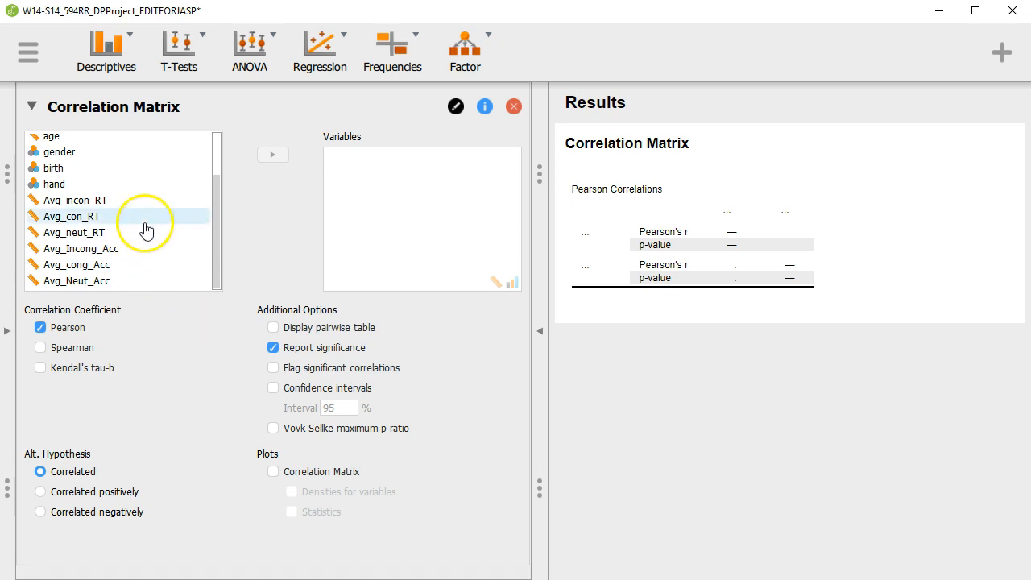
pyautogui.click(109, 206)
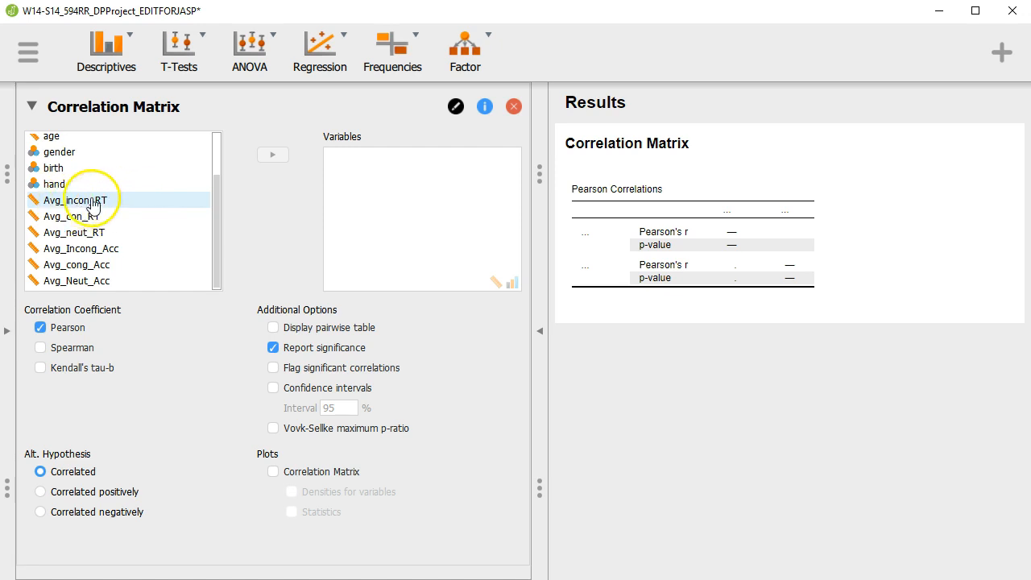
pyautogui.click(184, 252)
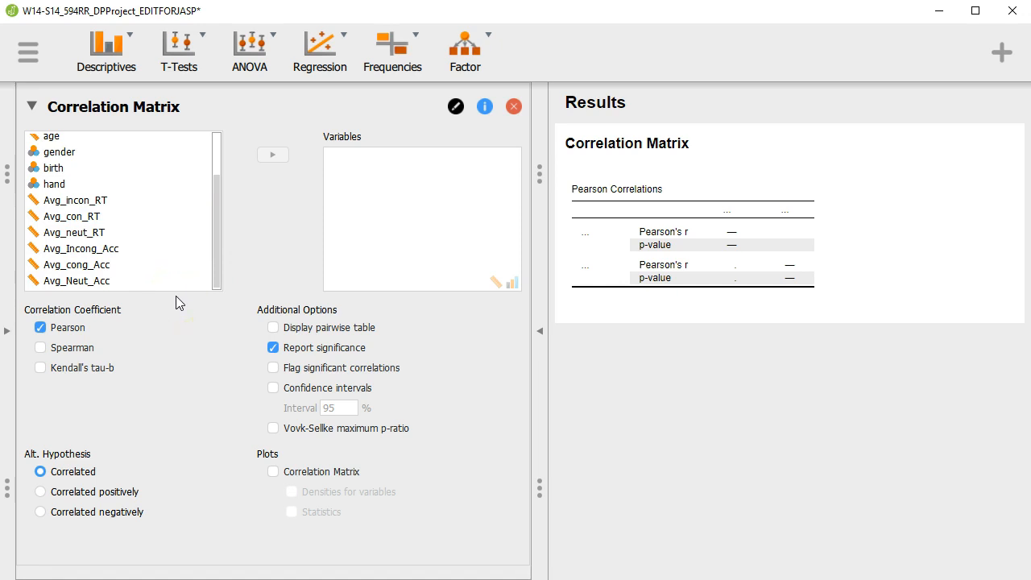
pyautogui.click(143, 201)
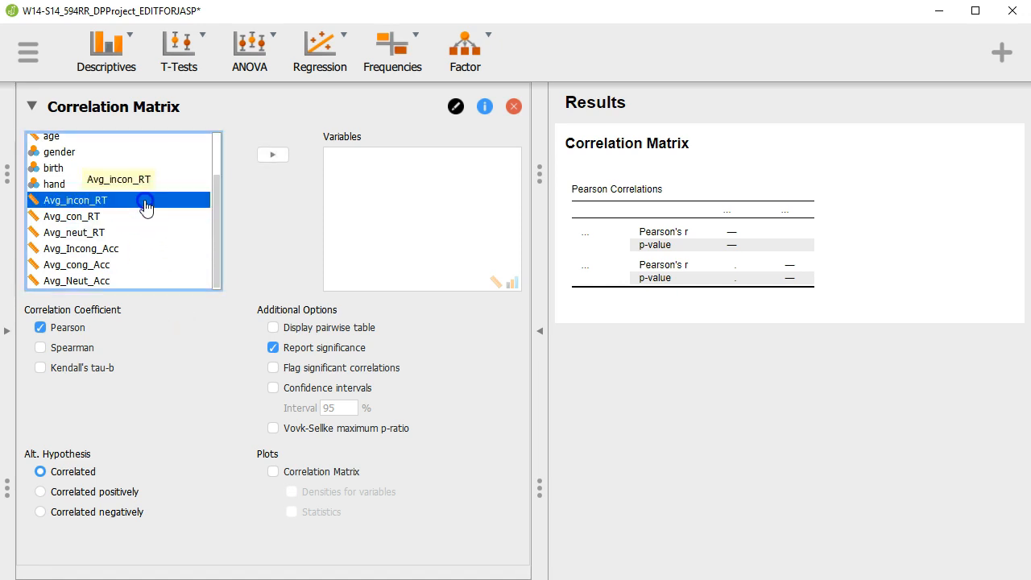
pyautogui.click(271, 165)
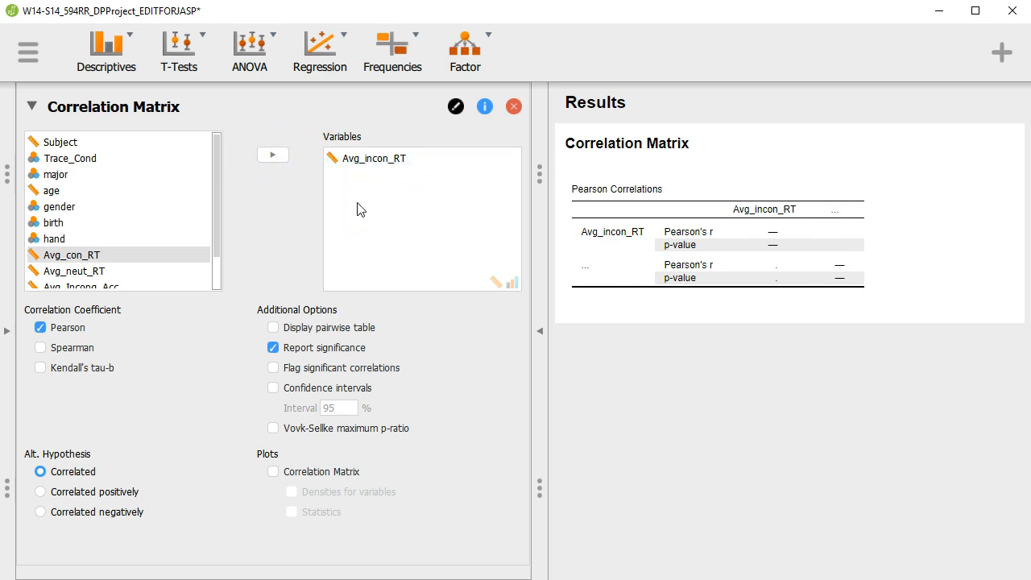
pyautogui.moveTo(219, 266); pyautogui.dragTo(208, 292)
pyautogui.moveTo(91, 217); pyautogui.dragTo(406, 198)
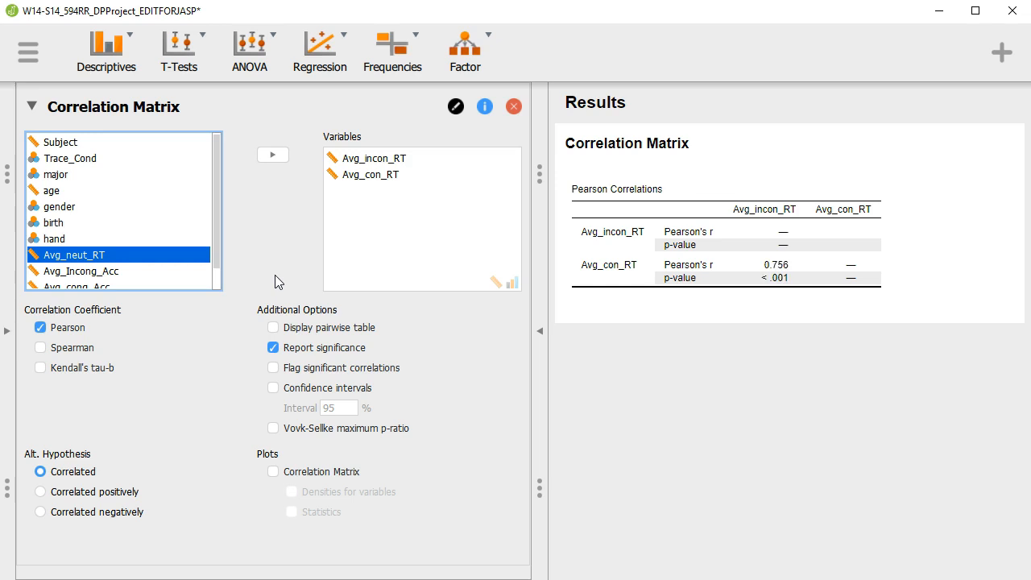
# Add Avg_neut_RT and Avg_Incong_Acc together to the correlation matrix variables.
pyautogui.scroll(-1, 220, 265)
pyautogui.click(137, 238)
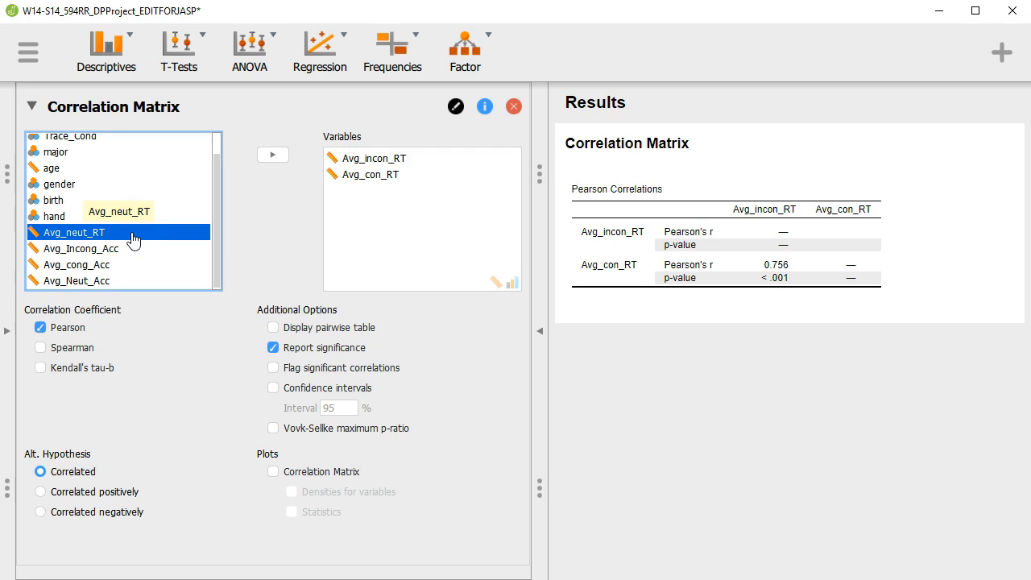
pyautogui.keyDown('shift'); pyautogui.click(127, 249); pyautogui.keyUp('shift')
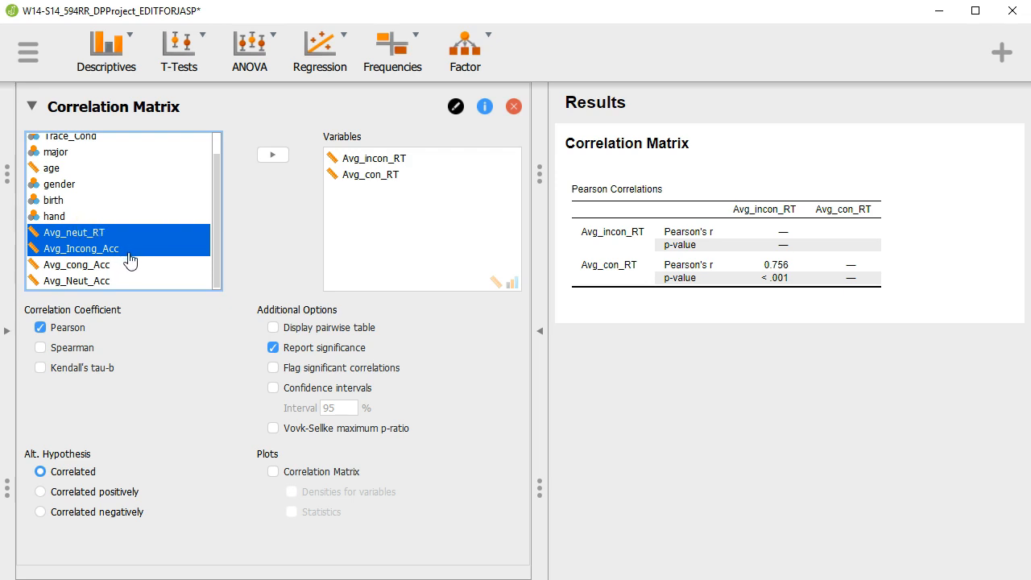
pyautogui.click(272, 156)
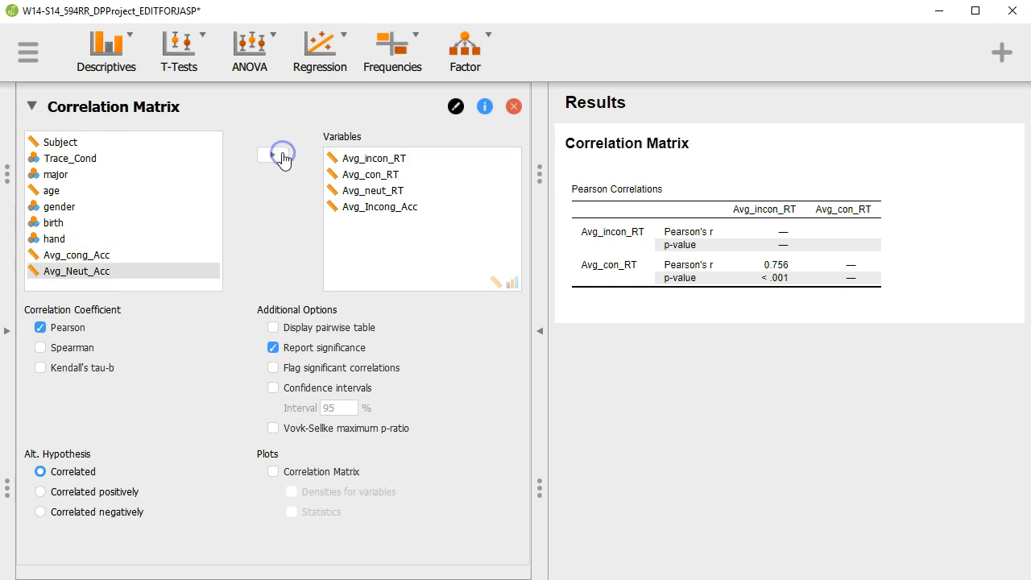
# Remove all four assigned variables from the correlation matrix analysis.
pyautogui.click(150, 259)
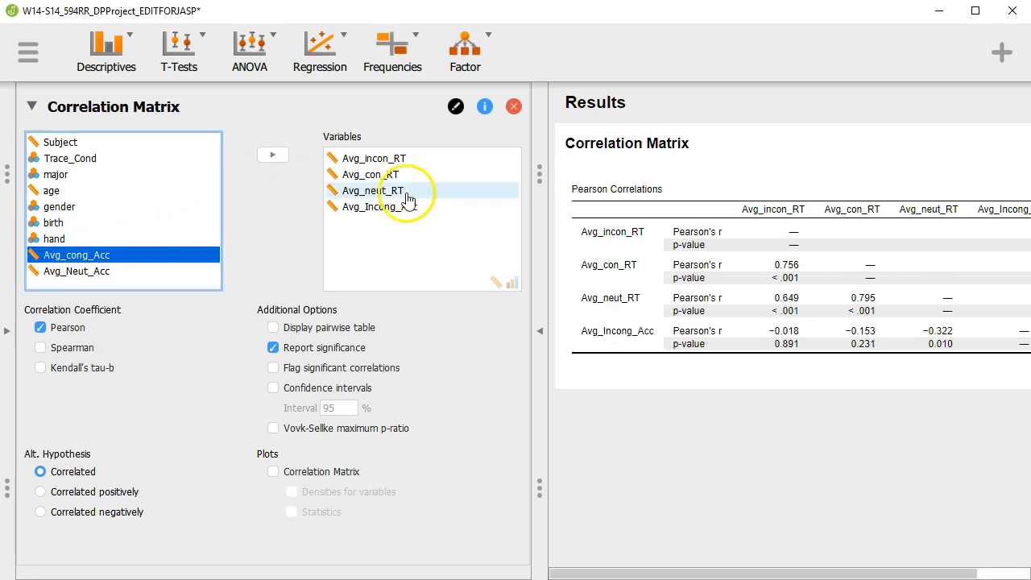
pyautogui.click(397, 161)
pyautogui.click(278, 157)
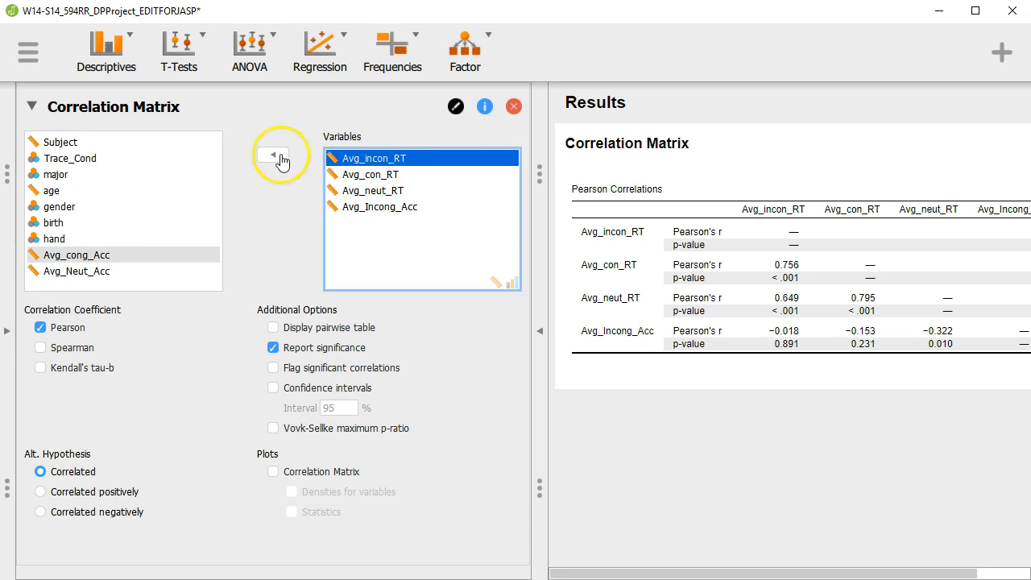
pyautogui.click(282, 162)
pyautogui.click(278, 157)
pyautogui.click(278, 157)
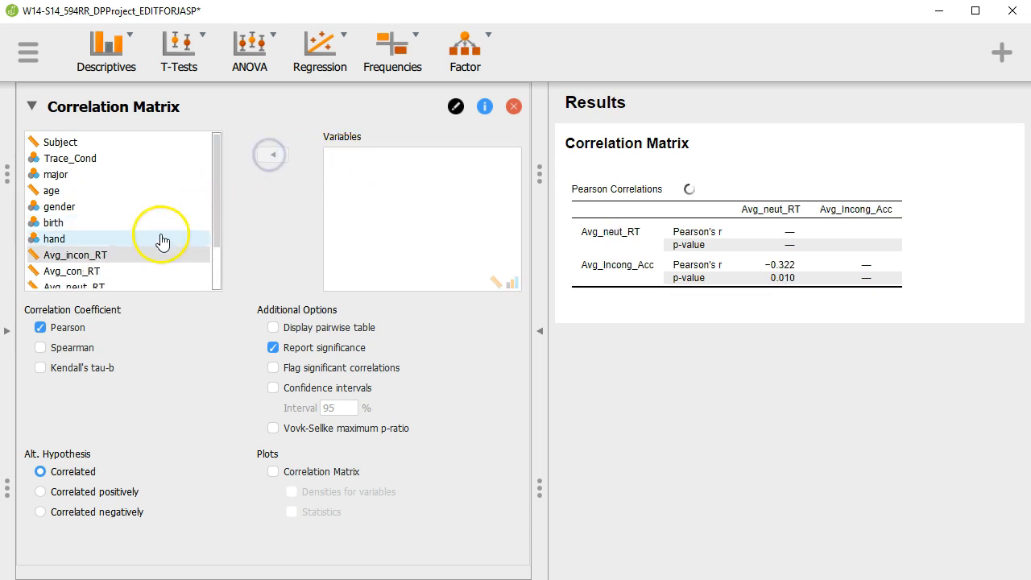
# Assign all six average reaction-time and accuracy variables, Avg_incon_RT through Avg_Neut_Acc, to the correlation matrix together.
pyautogui.scroll(-3, 165, 238)
pyautogui.click(89, 201)
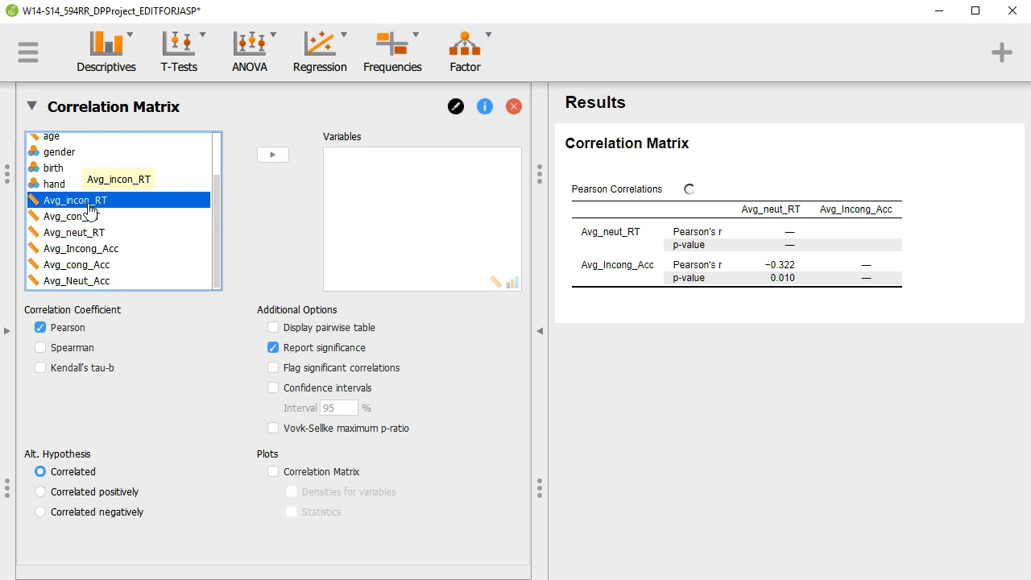
pyautogui.keyDown('shift'); pyautogui.click(91, 282); pyautogui.keyUp('shift')
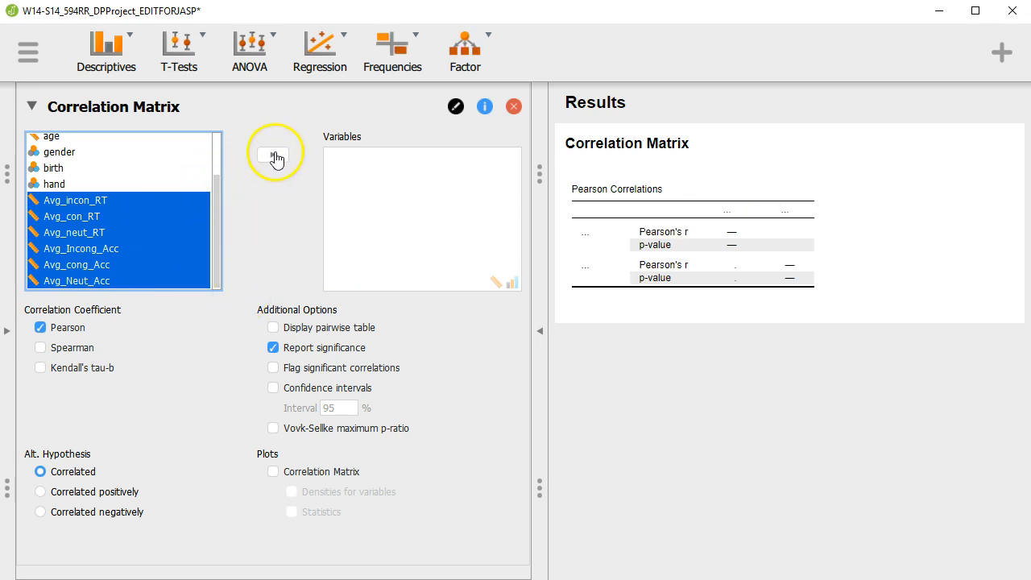
pyautogui.click(273, 156)
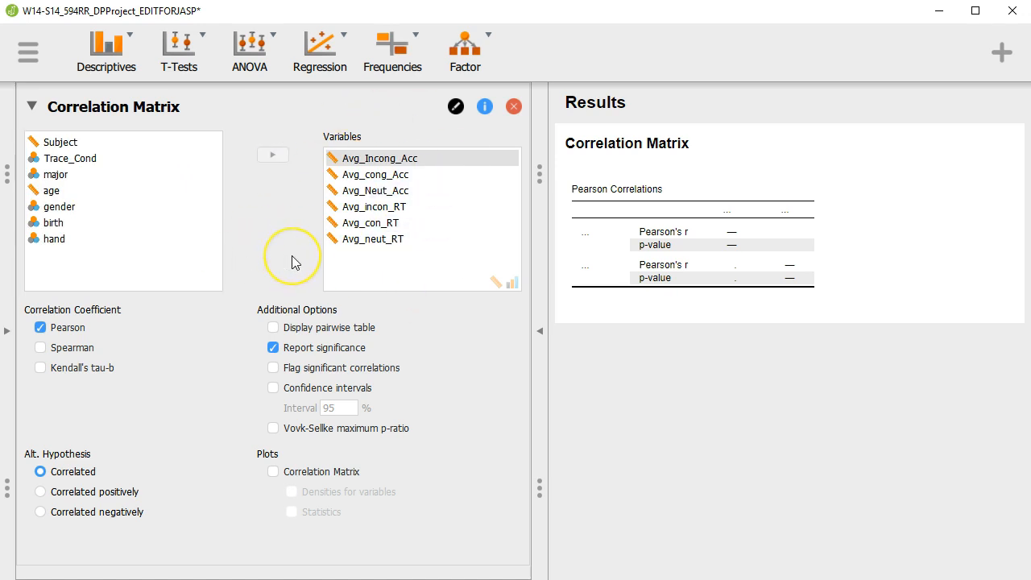
pyautogui.click(431, 278)
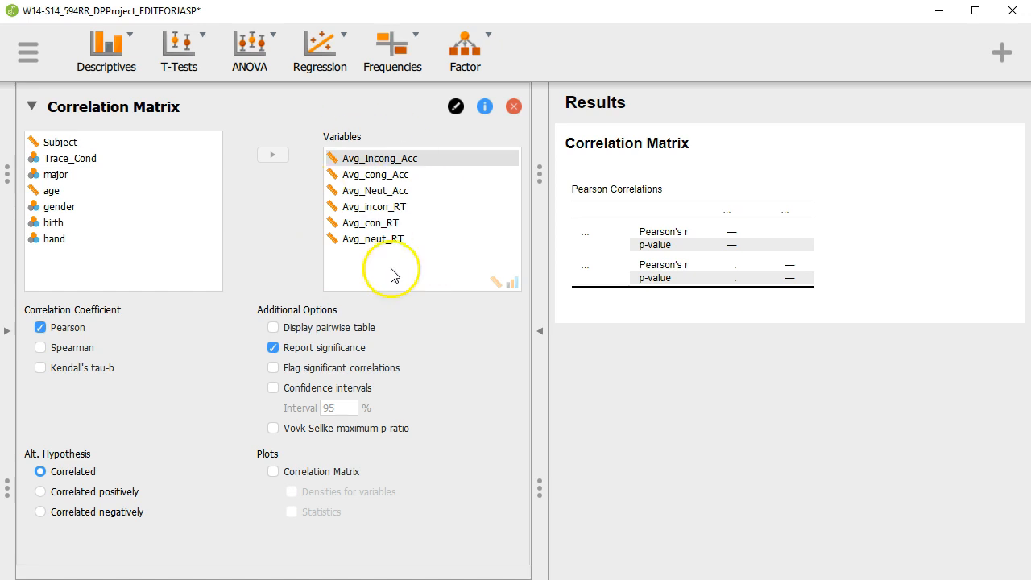
pyautogui.click(364, 164)
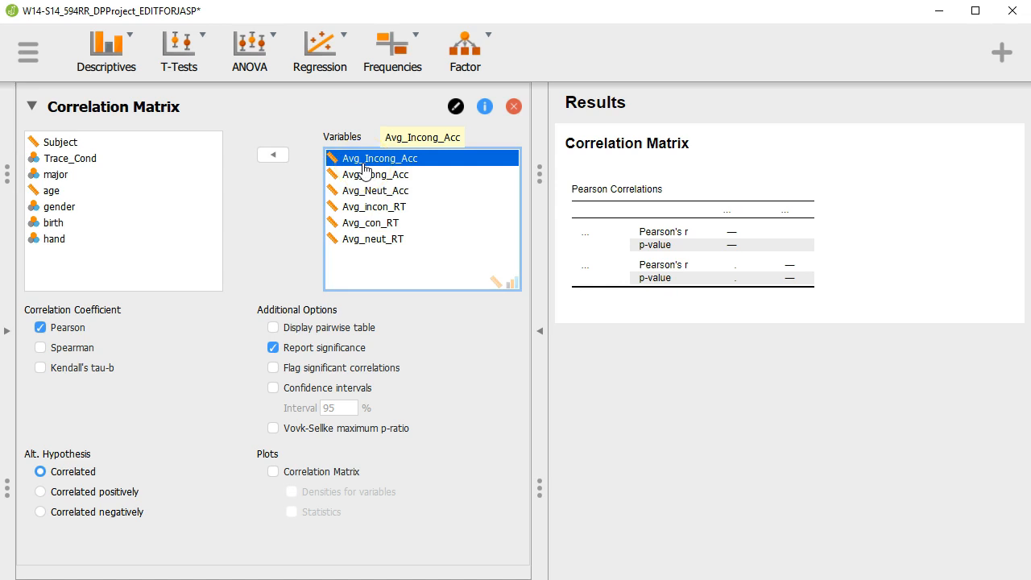
pyautogui.click(251, 332)
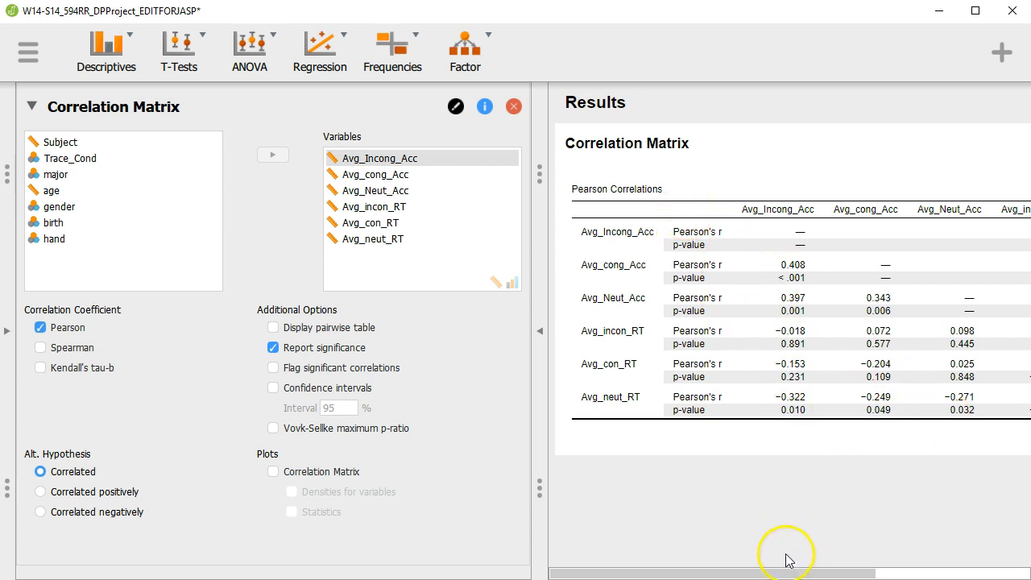
# Examine the Pearson's r and p-values for every variable pair across the full width of the correlation table.
pyautogui.moveTo(782, 570); pyautogui.dragTo(931, 567)
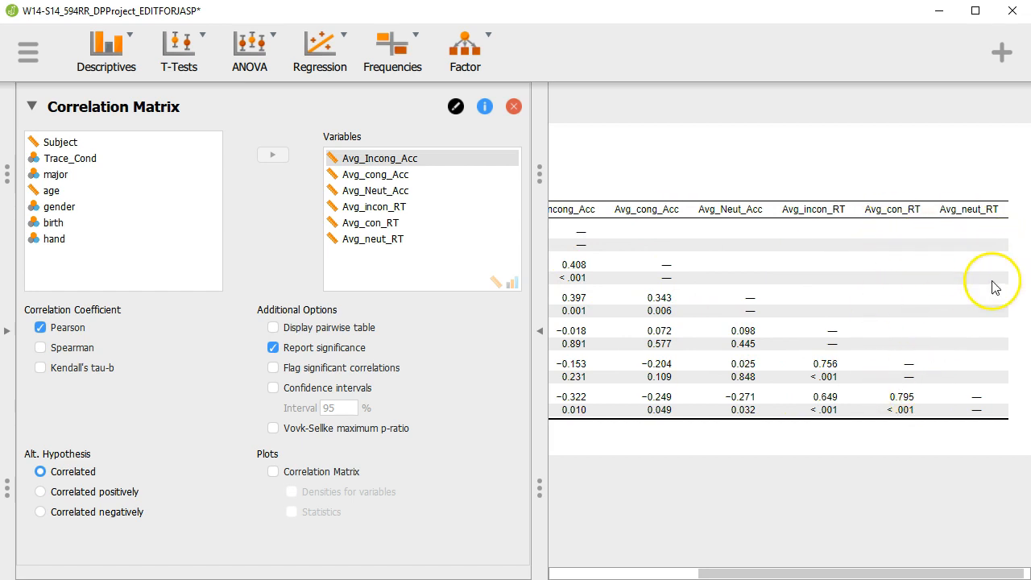
pyautogui.moveTo(852, 575); pyautogui.dragTo(685, 575)
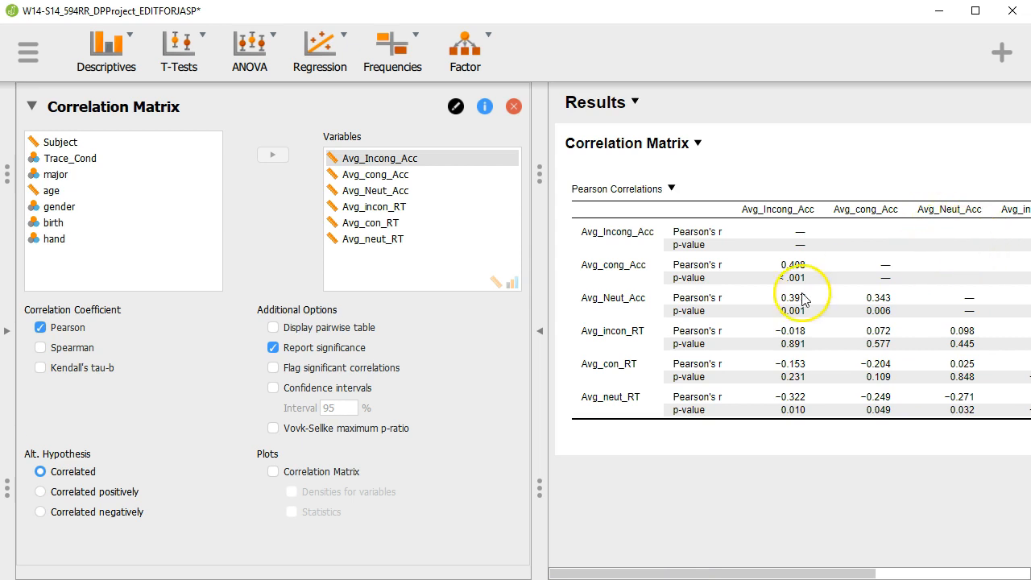
pyautogui.moveTo(776, 569); pyautogui.dragTo(754, 564)
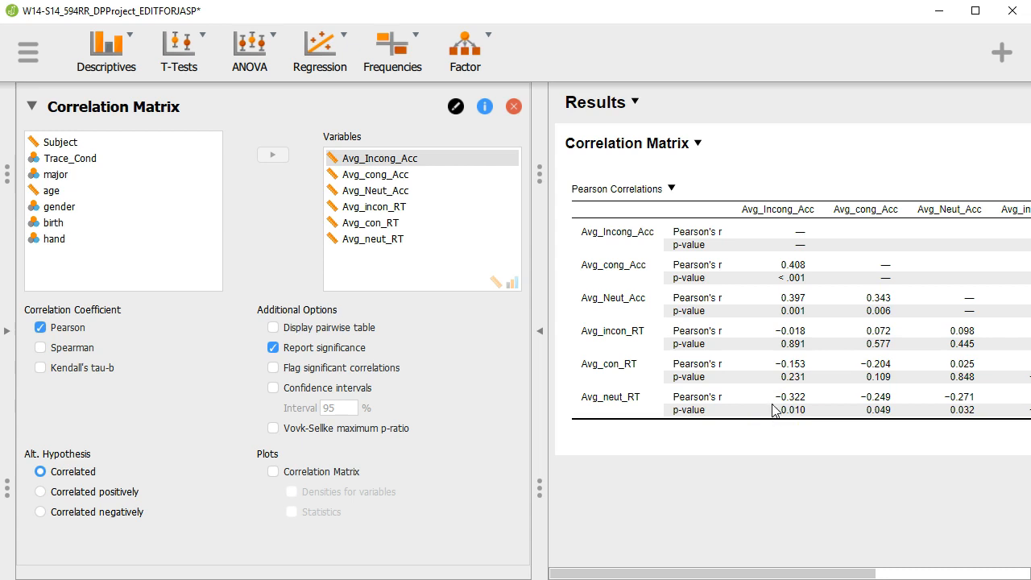
pyautogui.moveTo(772, 573); pyautogui.dragTo(954, 542)
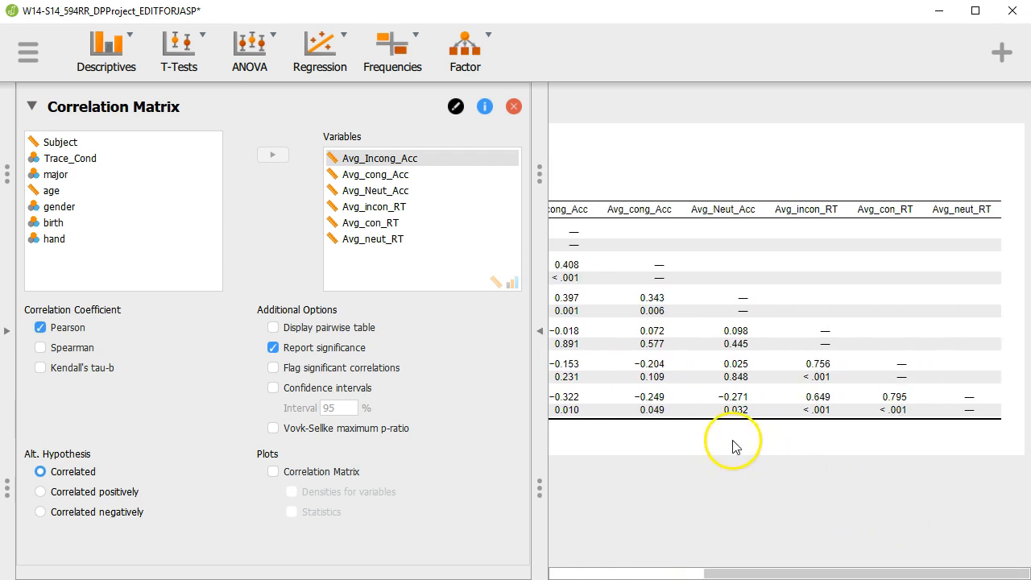
pyautogui.moveTo(806, 573); pyautogui.dragTo(656, 572)
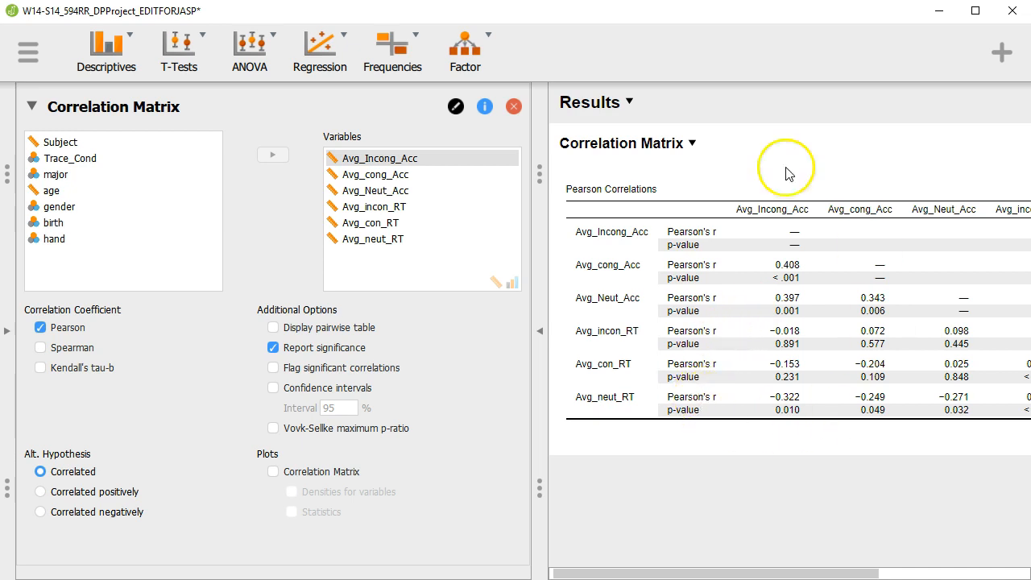
pyautogui.moveTo(700, 573); pyautogui.dragTo(801, 562)
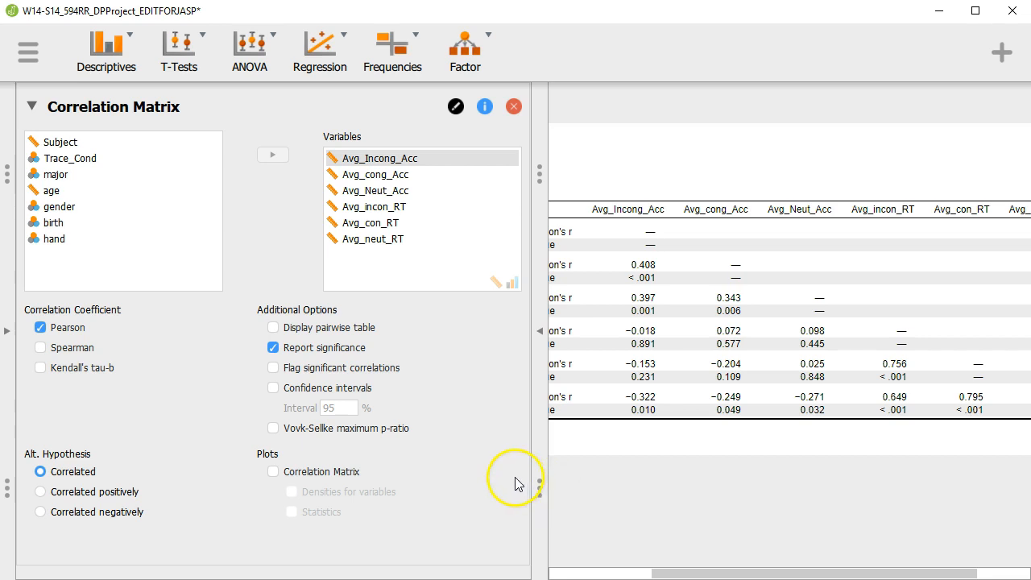
pyautogui.moveTo(686, 573); pyautogui.dragTo(579, 574)
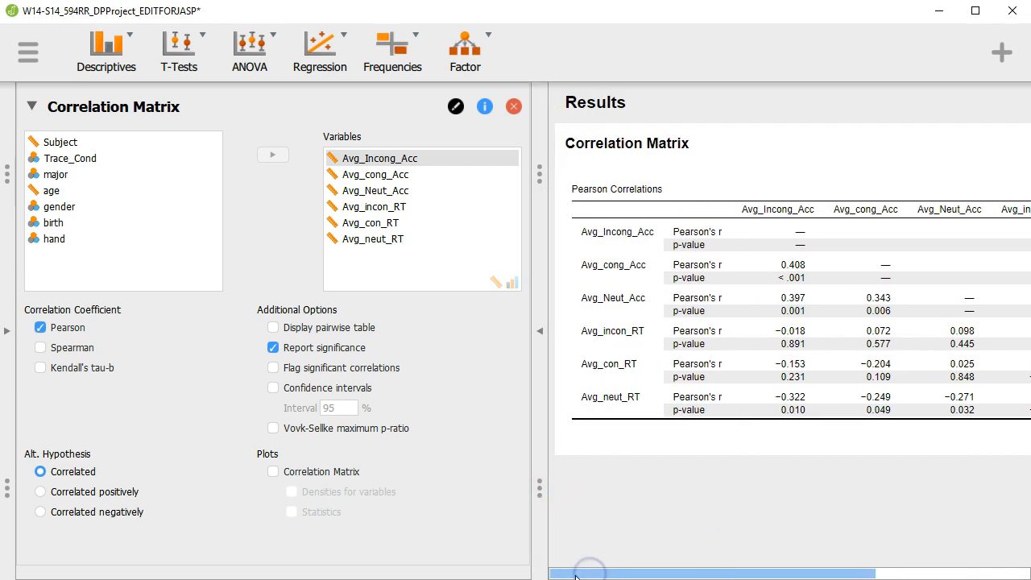
# Flag the significant correlations and review the asterisks across the Pearson correlation table.
pyautogui.click(307, 371)
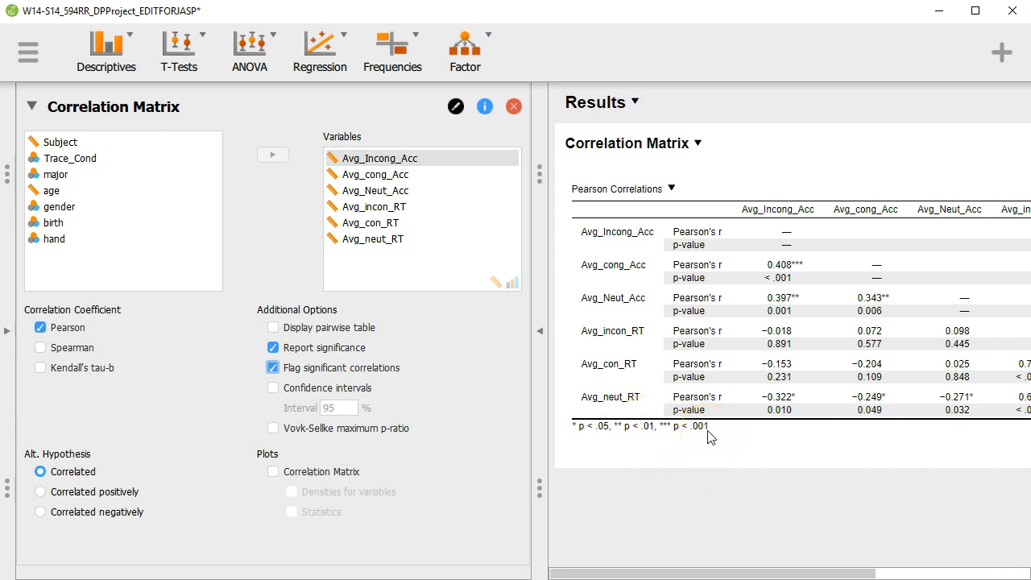
pyautogui.moveTo(723, 577); pyautogui.dragTo(794, 559)
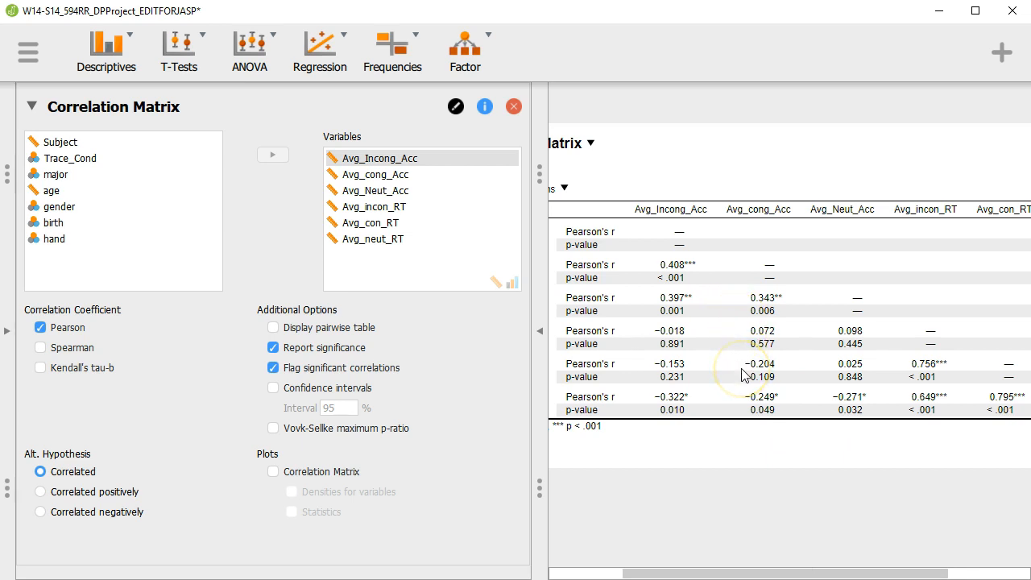
pyautogui.click(771, 574)
pyautogui.moveTo(772, 573); pyautogui.dragTo(747, 567)
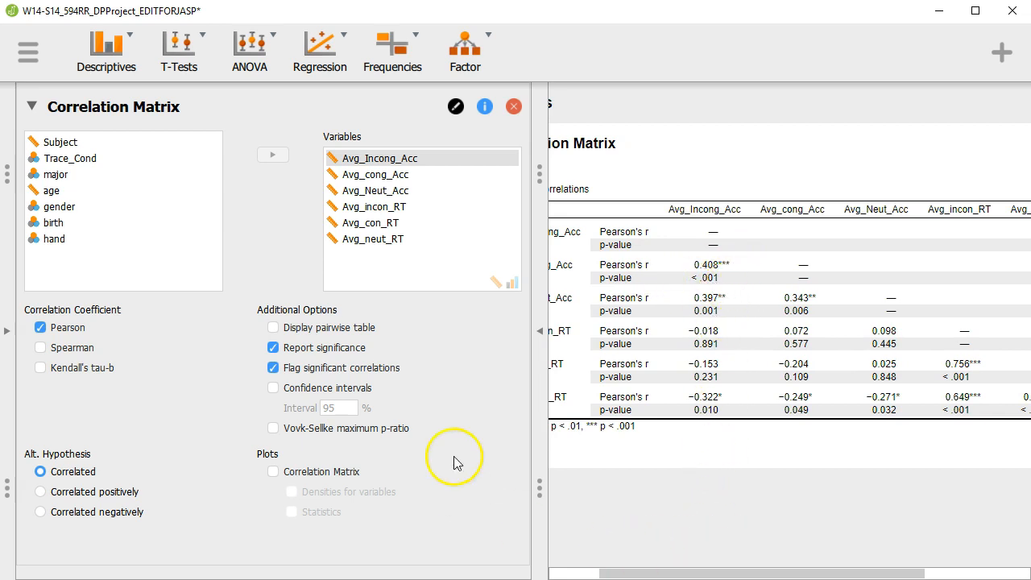
# Turn off significance reporting so the table lists only the flagged Pearson's r values, and review it.
pyautogui.click(335, 350)
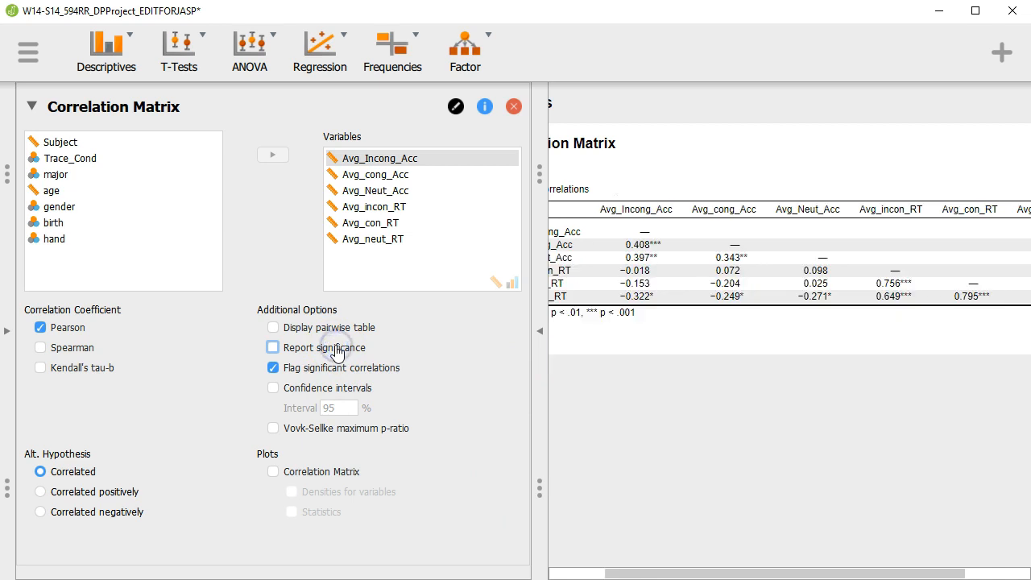
pyautogui.moveTo(737, 570); pyautogui.dragTo(683, 570)
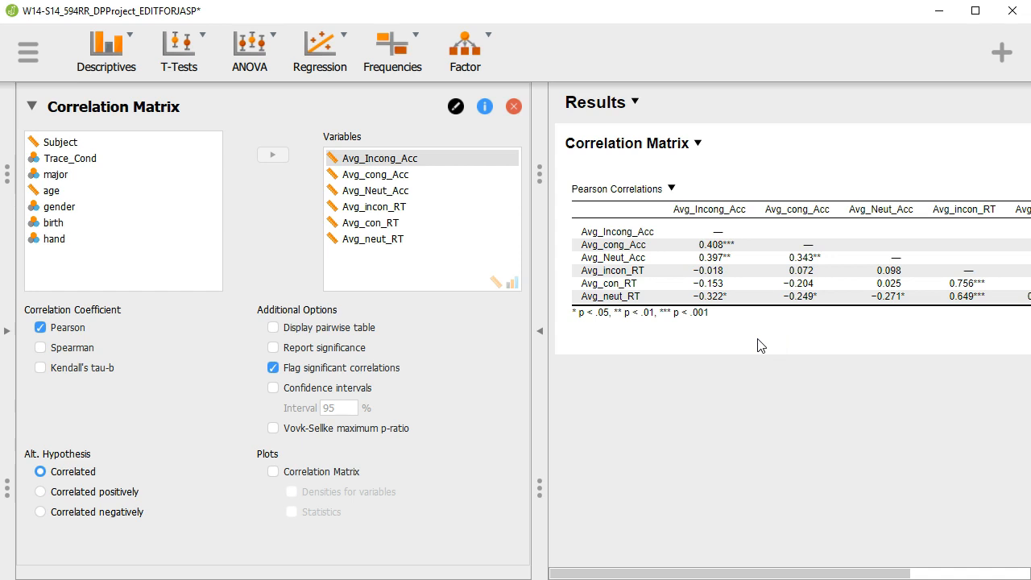
pyautogui.moveTo(744, 574); pyautogui.dragTo(720, 566)
# Turn significance reporting back on and display the correlations as a pairwise table.
pyautogui.click(332, 352)
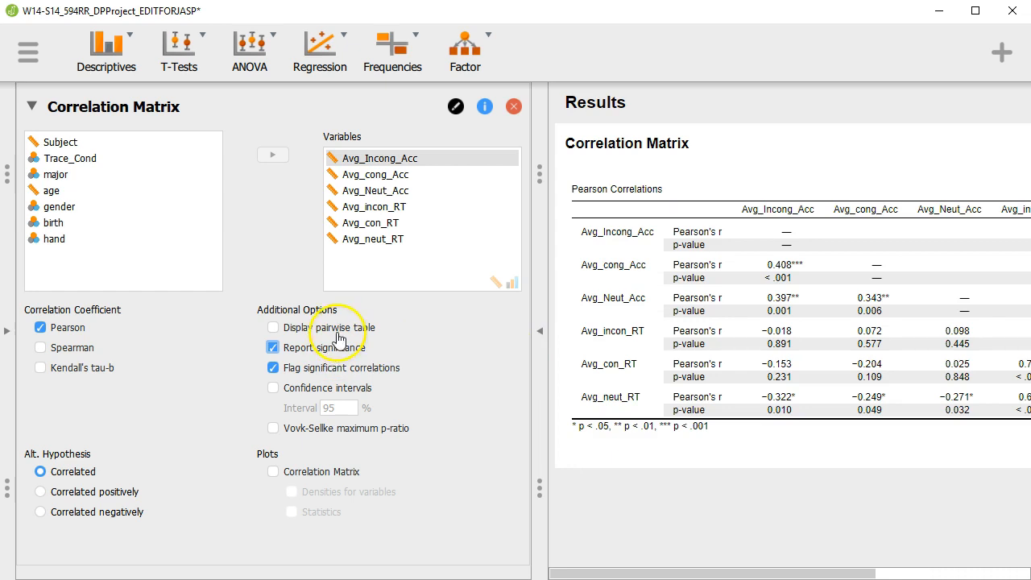
pyautogui.click(335, 329)
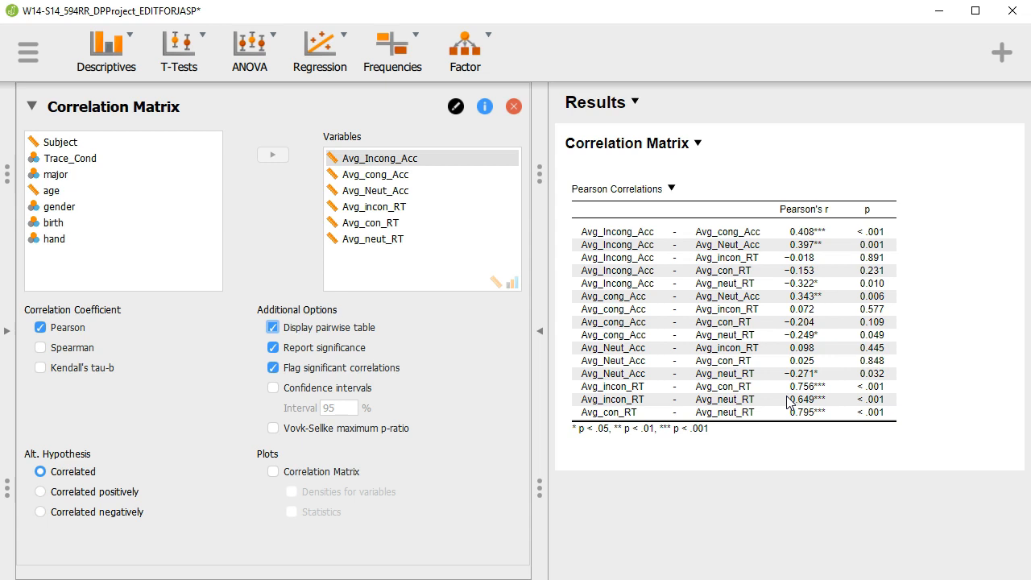
# Toggle the pairwise layout and significance reporting off and back on to compare the versions of the Pearson correlation table.
pyautogui.click(350, 332)
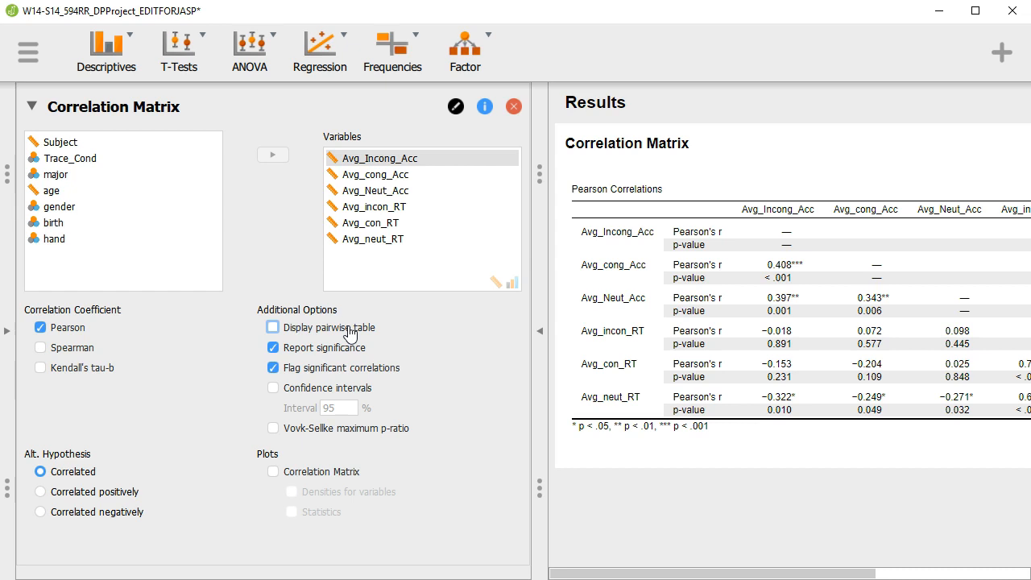
pyautogui.click(349, 332)
pyautogui.click(349, 332)
pyautogui.click(349, 332)
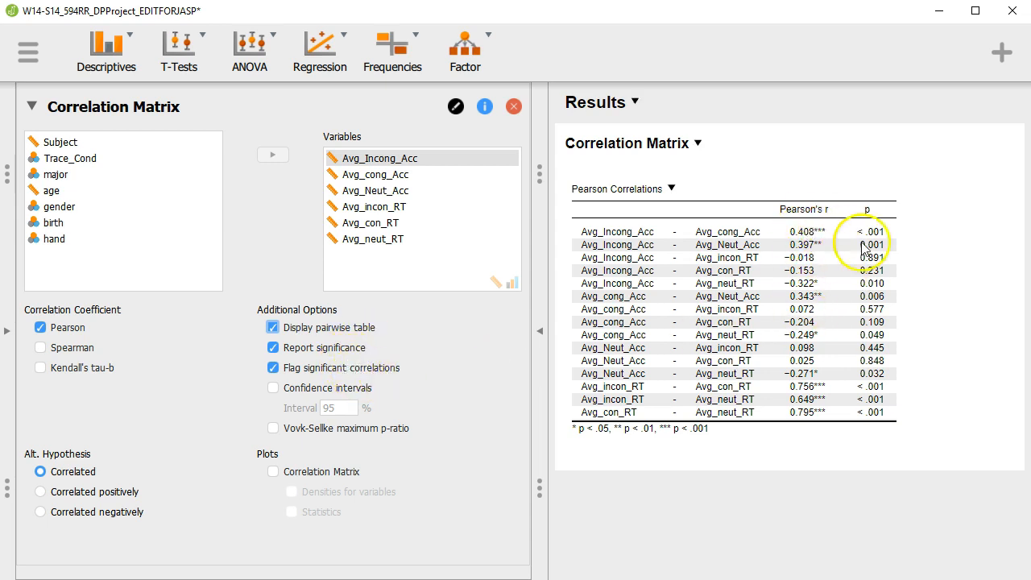
pyautogui.click(273, 347)
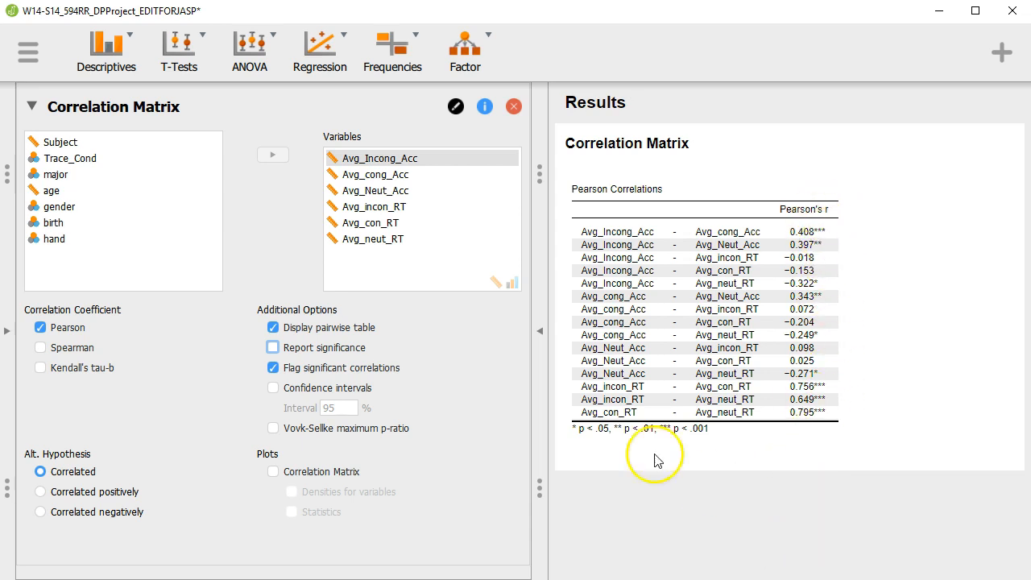
pyautogui.click(355, 350)
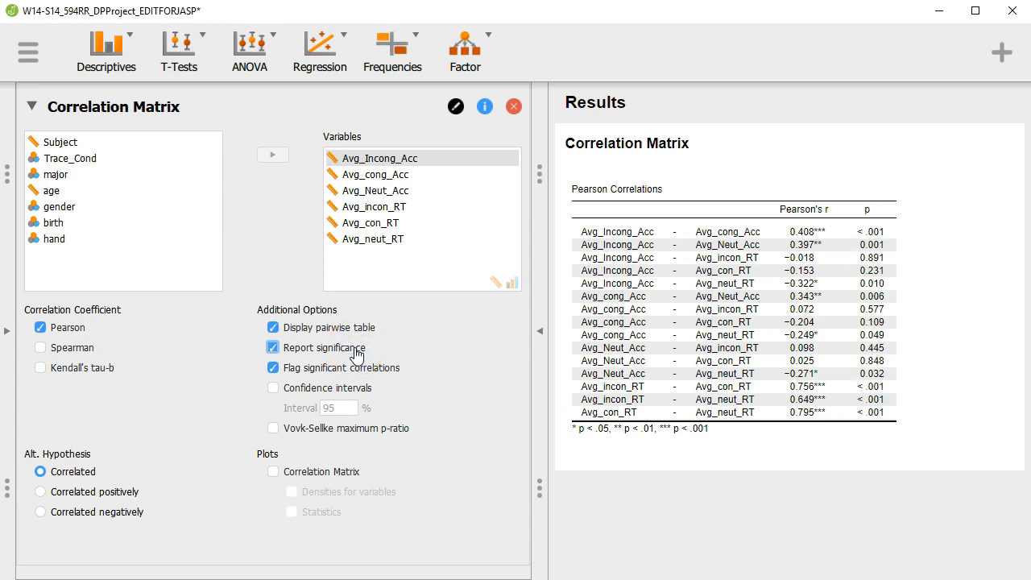
# Return the correlation table to the matrix layout and add 95% confidence intervals.
pyautogui.click(356, 329)
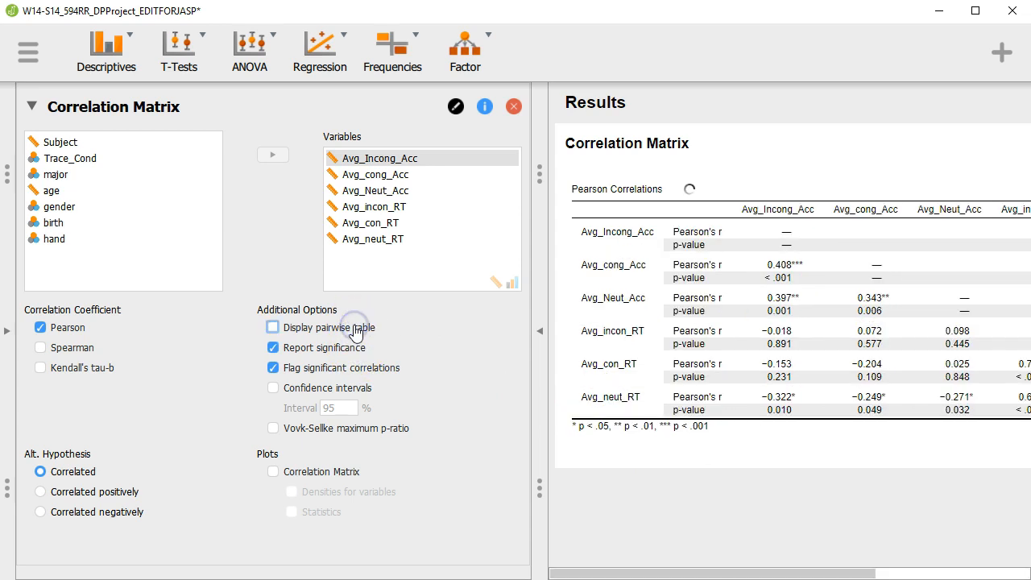
pyautogui.click(355, 390)
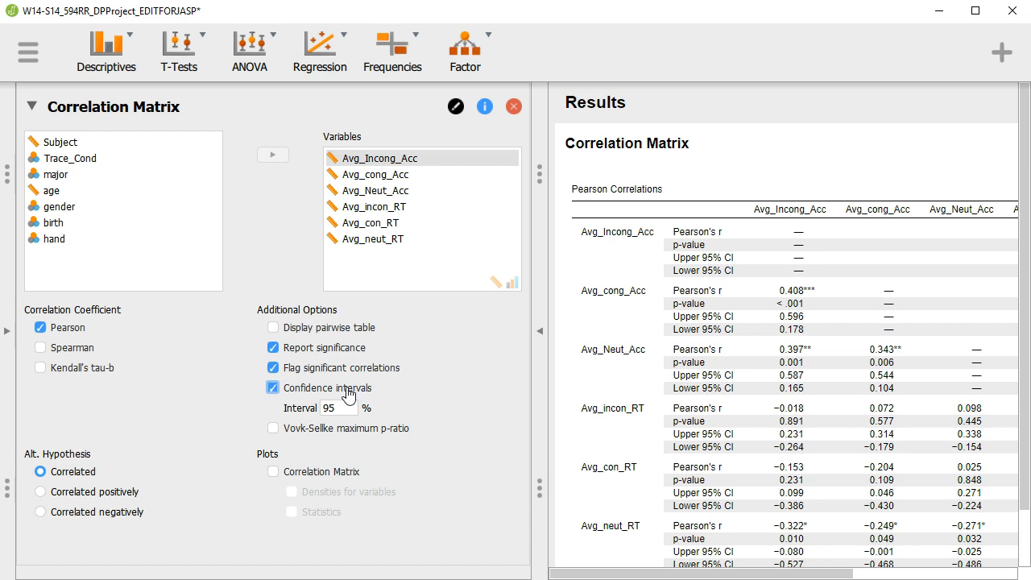
pyautogui.click(329, 408)
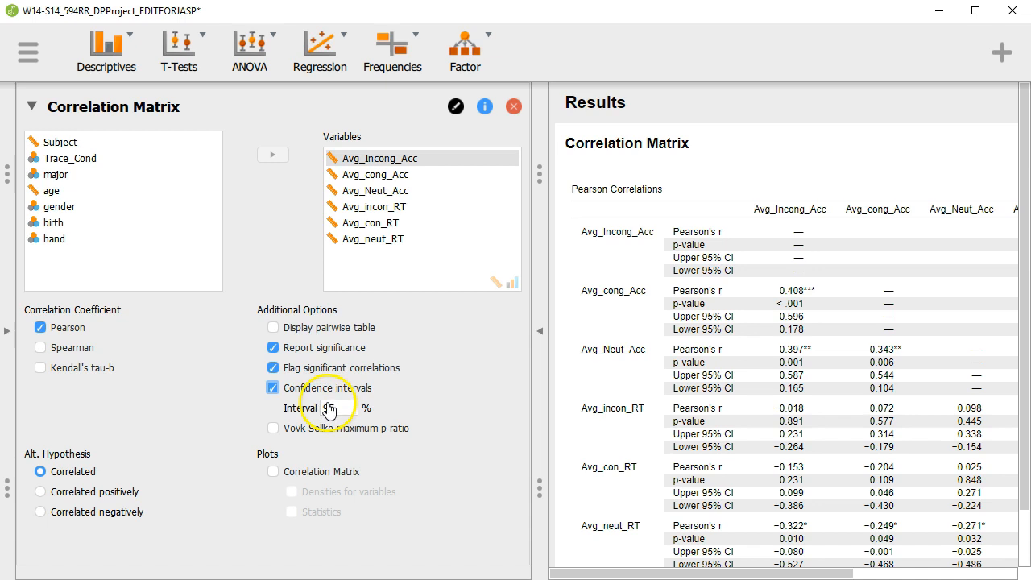
pyautogui.scroll(-1, 729, 377)
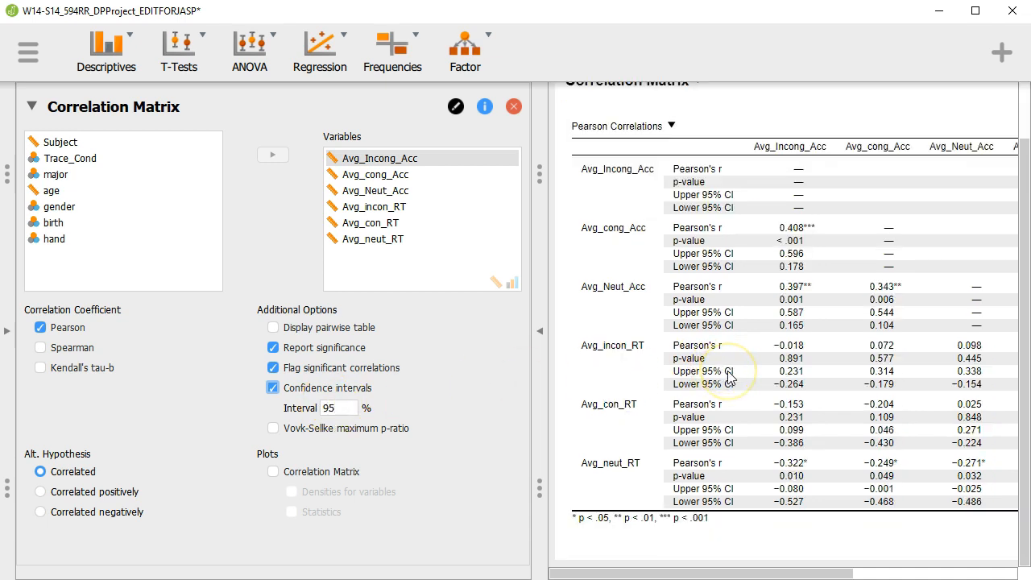
pyautogui.moveTo(725, 573)
pyautogui.mouseDown()
pyautogui.moveTo(931, 573)
pyautogui.moveTo(745, 574)
pyautogui.mouseUp()
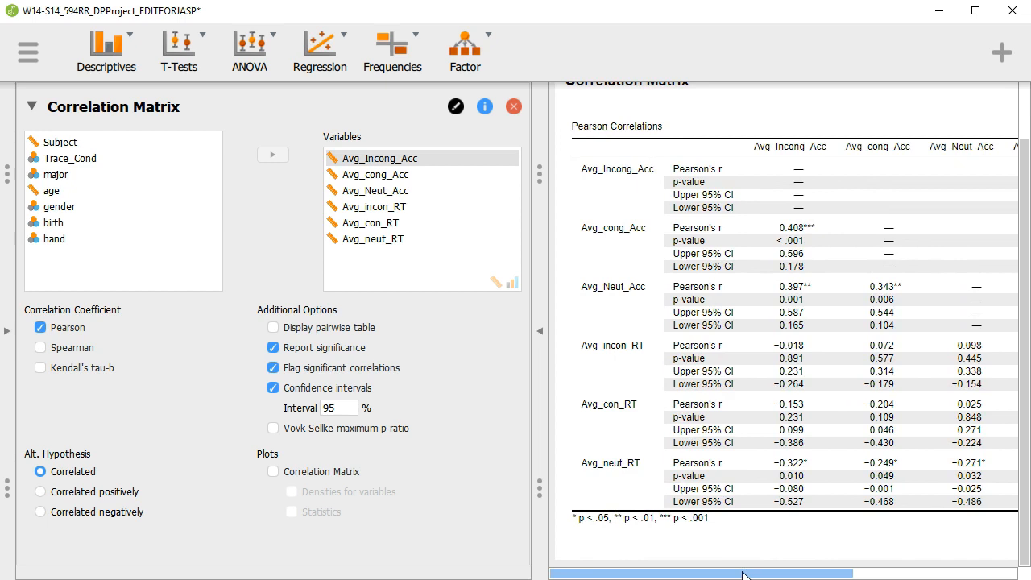
# Review the confidence limits in the pairwise layout, then restore the matrix layout and compare them there.
pyautogui.click(346, 330)
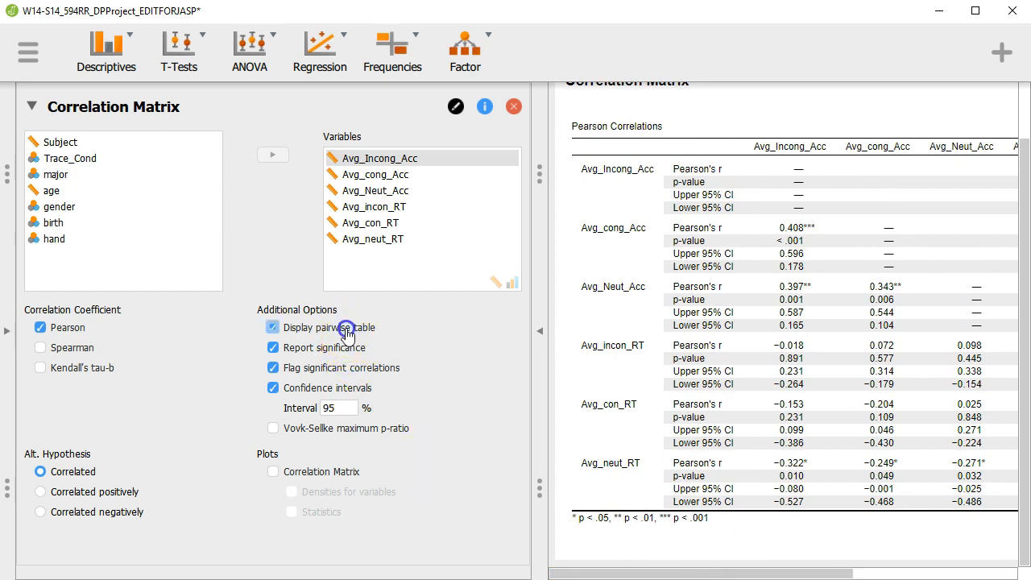
pyautogui.moveTo(736, 573); pyautogui.dragTo(798, 575)
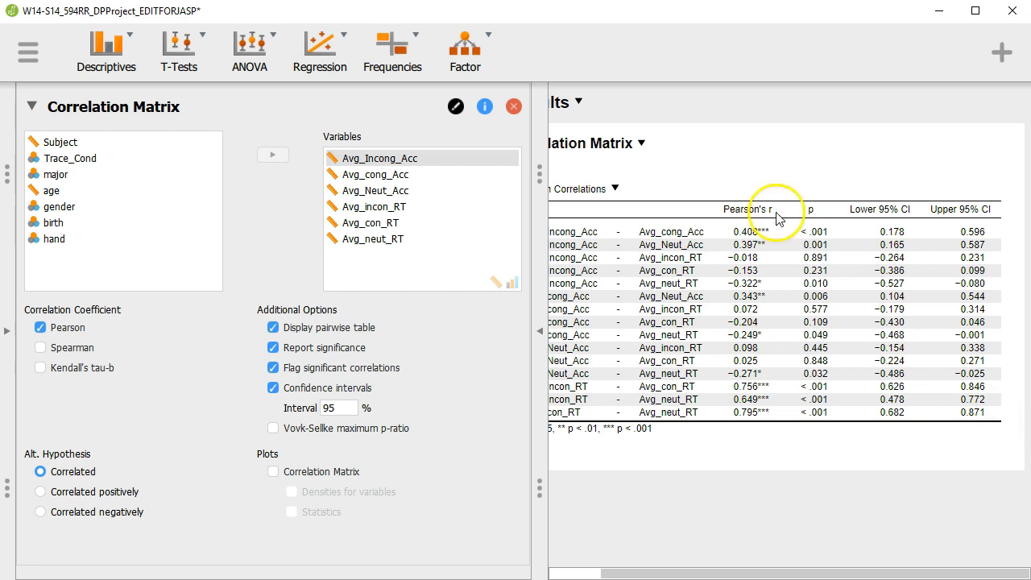
pyautogui.click(351, 335)
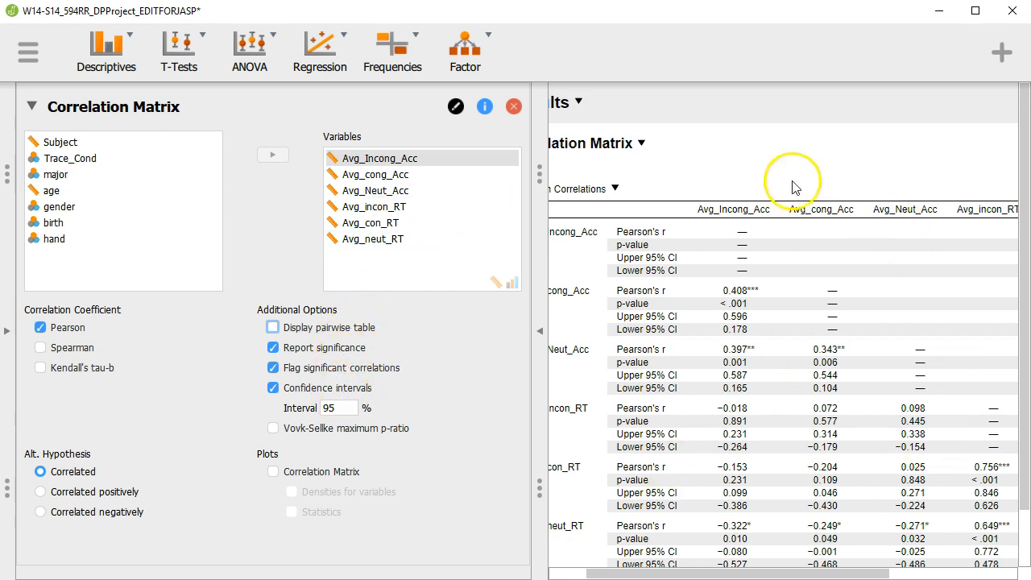
pyautogui.moveTo(771, 573)
pyautogui.mouseDown()
pyautogui.moveTo(858, 574)
pyautogui.moveTo(764, 576)
pyautogui.mouseUp()
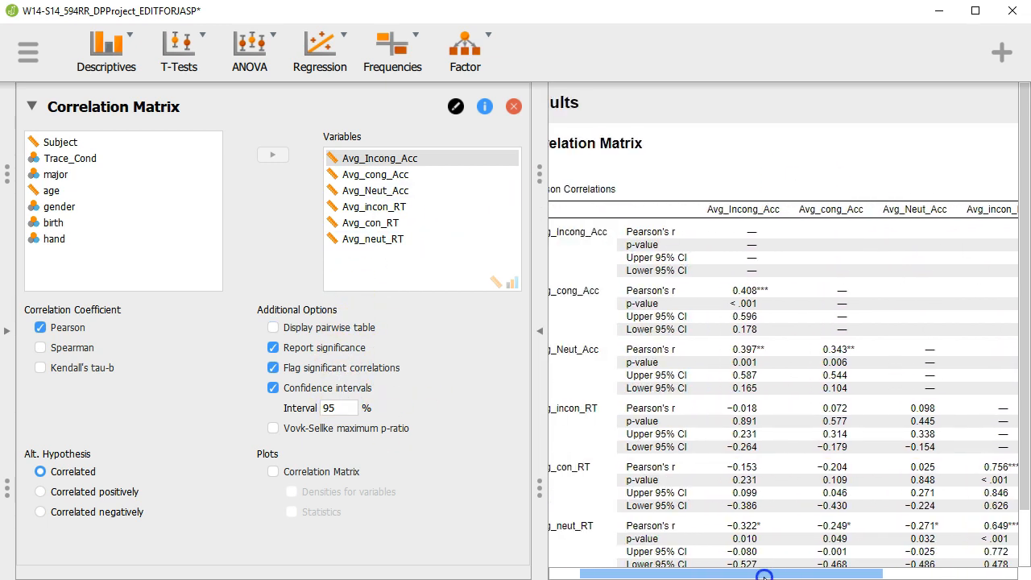
pyautogui.scroll(-1, 734, 387)
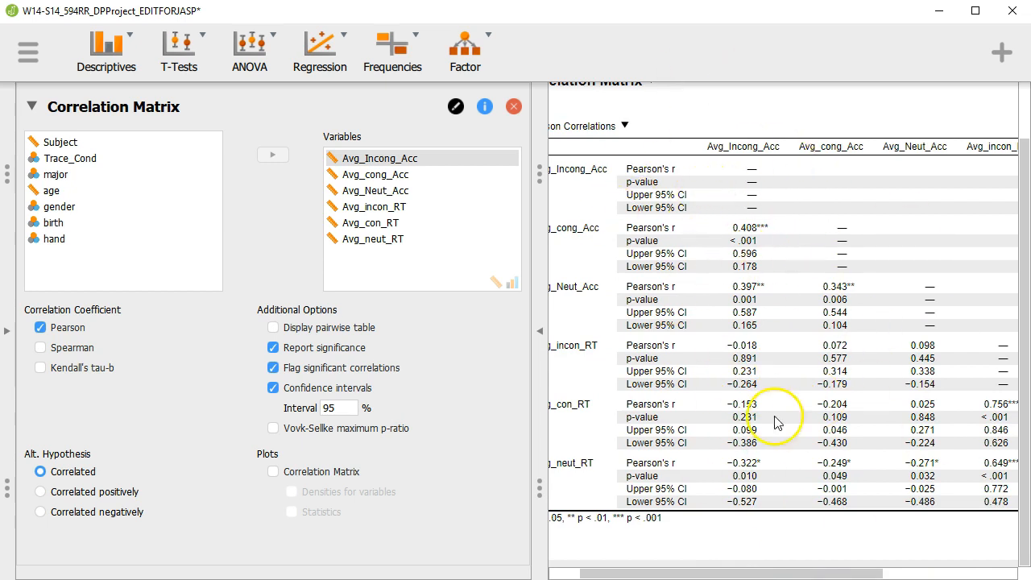
pyautogui.moveTo(769, 571); pyautogui.dragTo(664, 570)
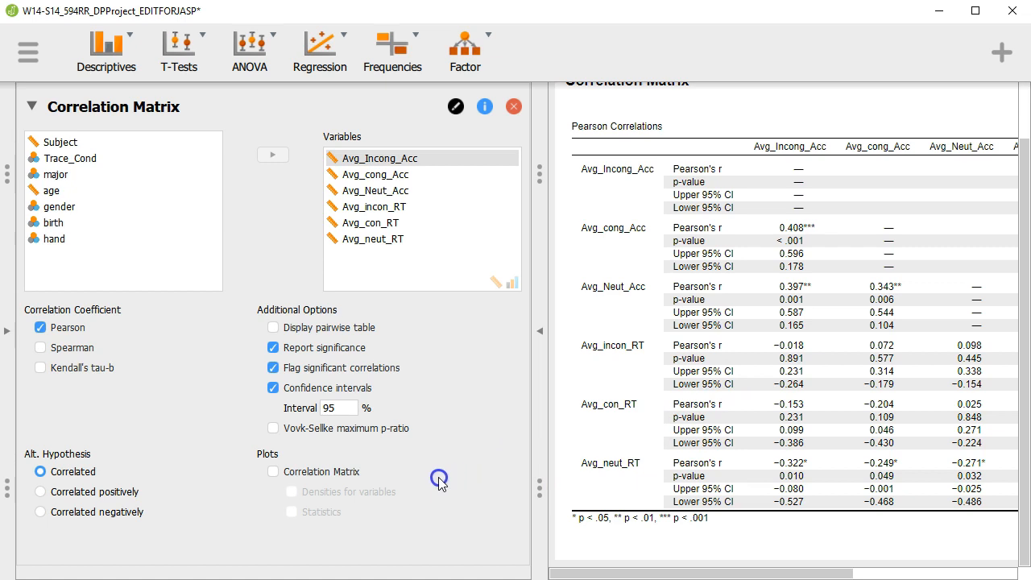
# Add a correlation matrix plot of the six accuracy and reaction-time variables and bring it into view in the results.
pyautogui.click(337, 475)
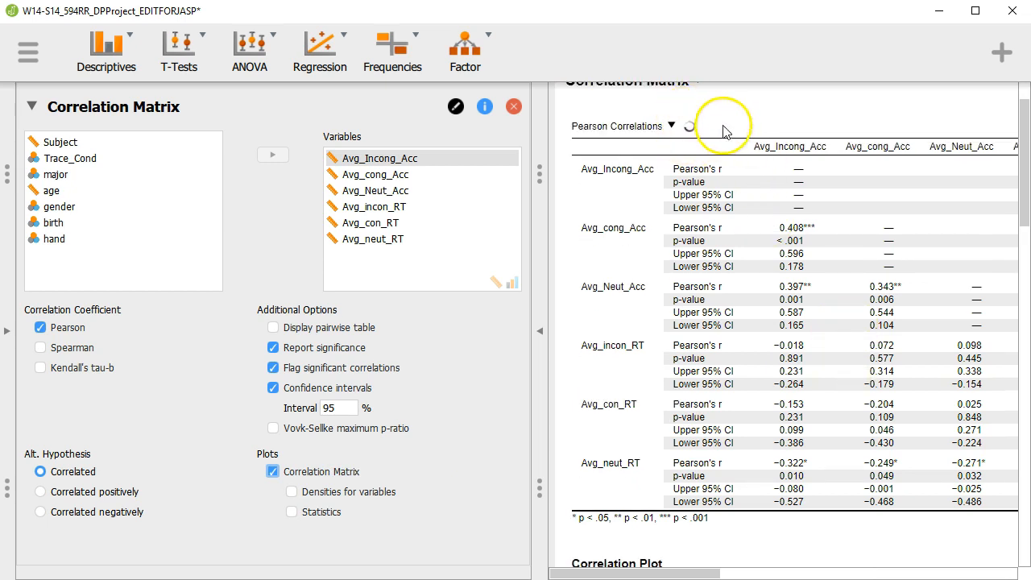
pyautogui.scroll(-3, 749, 219)
pyautogui.scroll(-6, 747, 354)
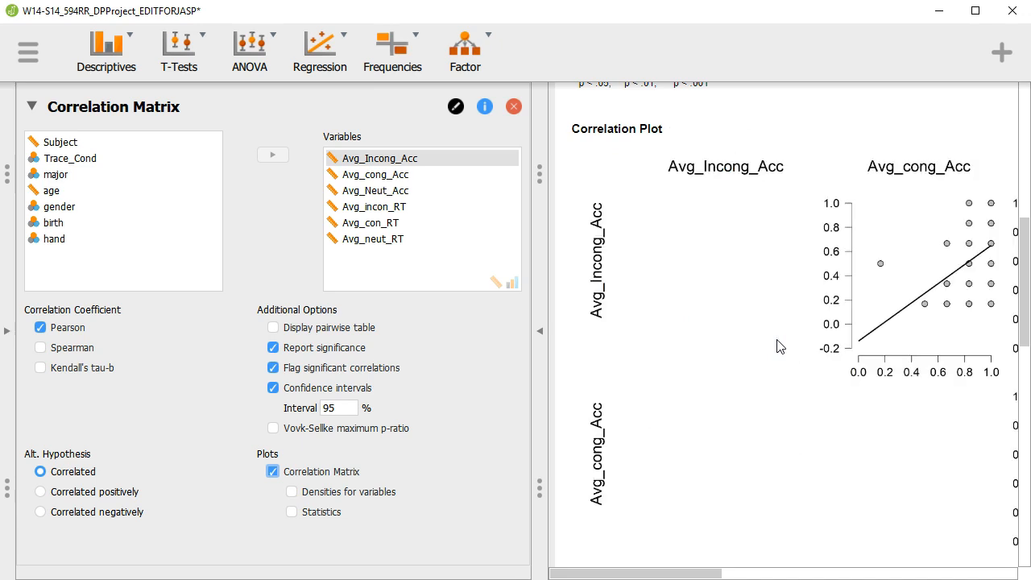
# Examine the scatterplots and their fitted lines across all rows and columns of the correlation plot.
pyautogui.click(665, 571)
pyautogui.moveTo(668, 571); pyautogui.dragTo(777, 561)
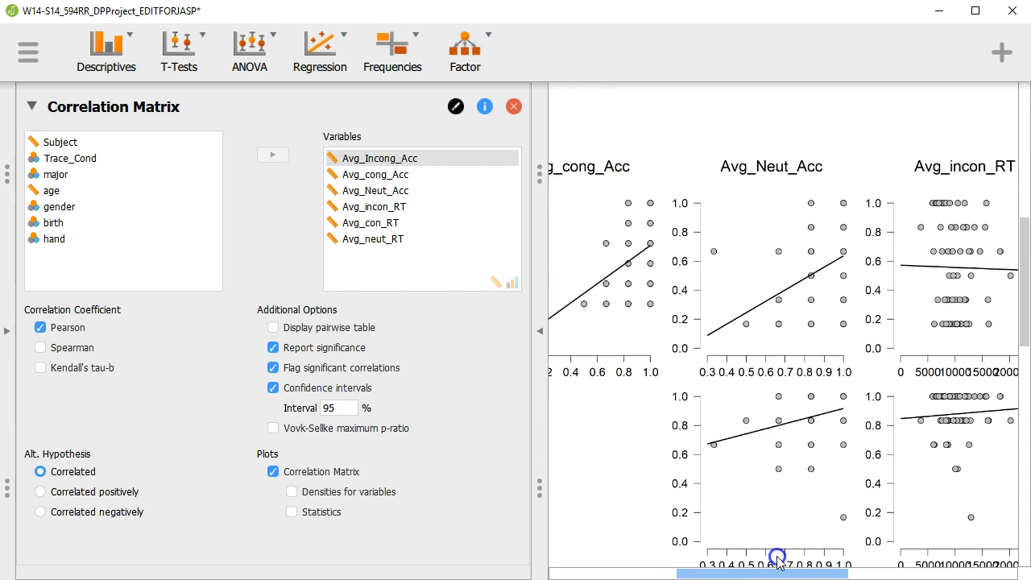
pyautogui.moveTo(778, 561); pyautogui.dragTo(778, 562)
pyautogui.moveTo(793, 574); pyautogui.dragTo(955, 559)
pyautogui.scroll(-1, 813, 228)
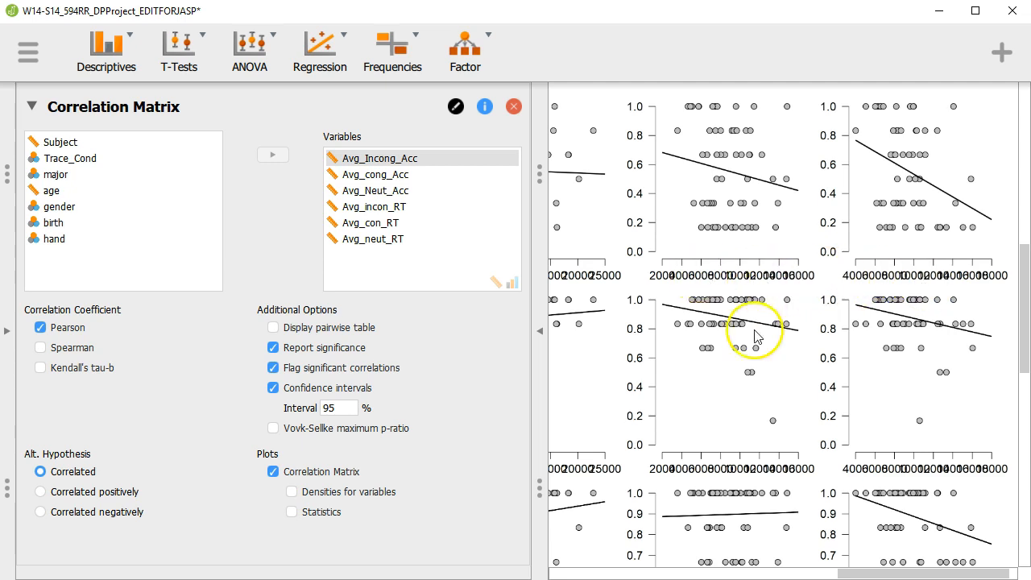
pyautogui.moveTo(897, 559); pyautogui.dragTo(614, 529)
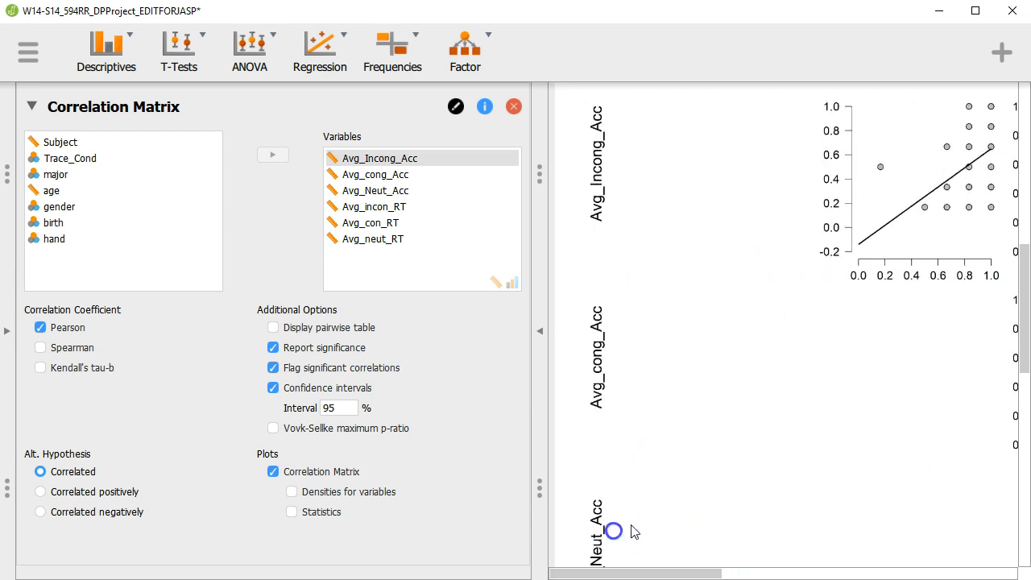
pyautogui.scroll(2, 741, 478)
pyautogui.moveTo(668, 567); pyautogui.dragTo(835, 567)
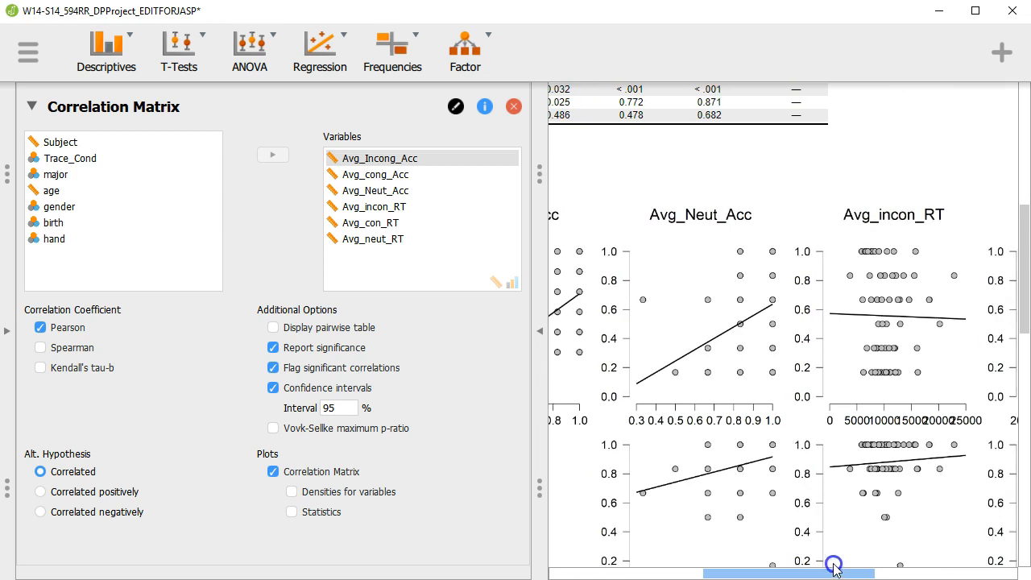
pyautogui.moveTo(834, 566); pyautogui.dragTo(894, 551)
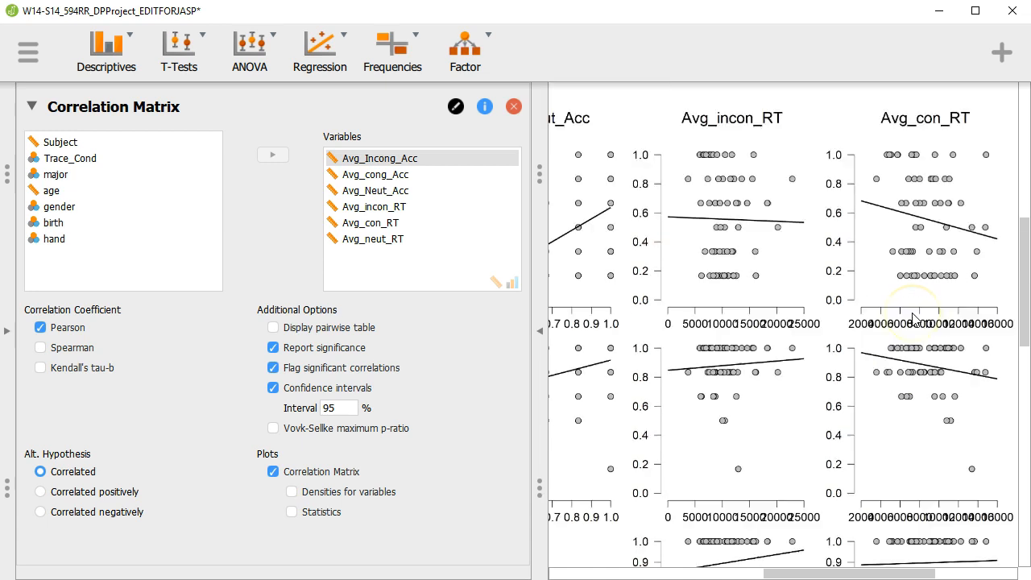
pyautogui.scroll(-3, 840, 345)
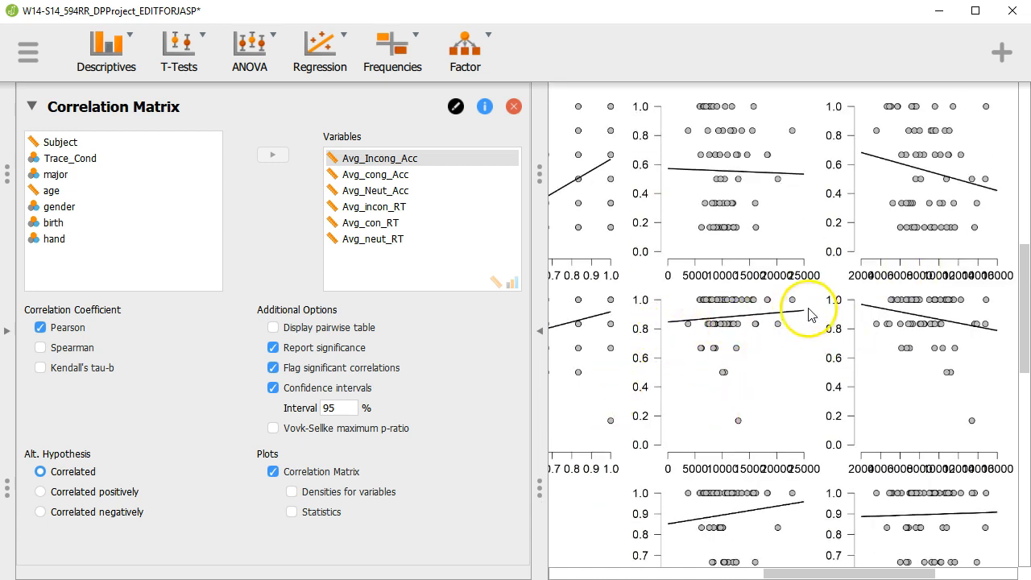
pyautogui.scroll(-2, 748, 338)
pyautogui.scroll(-10, 750, 343)
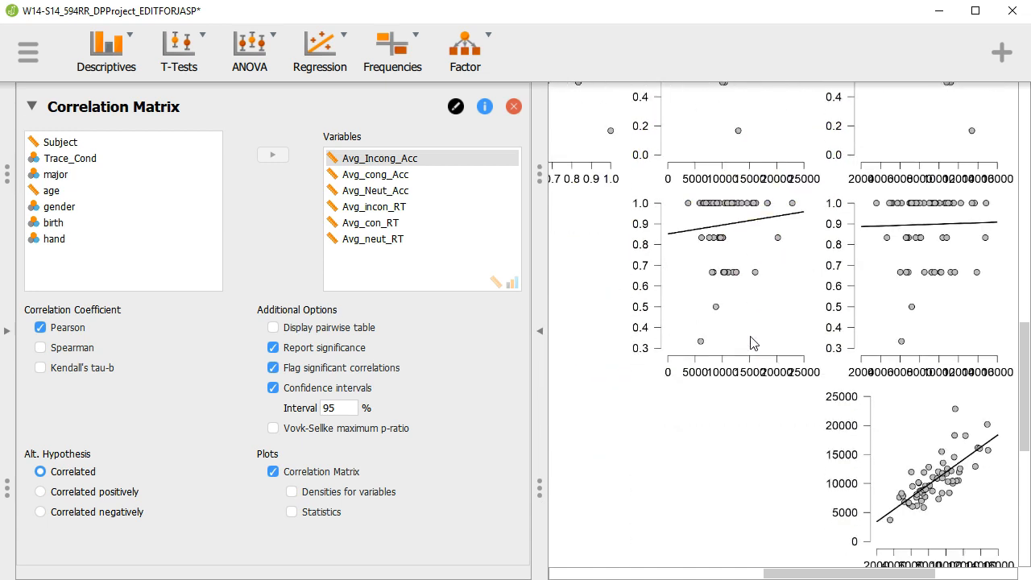
pyautogui.scroll(10, 750, 342)
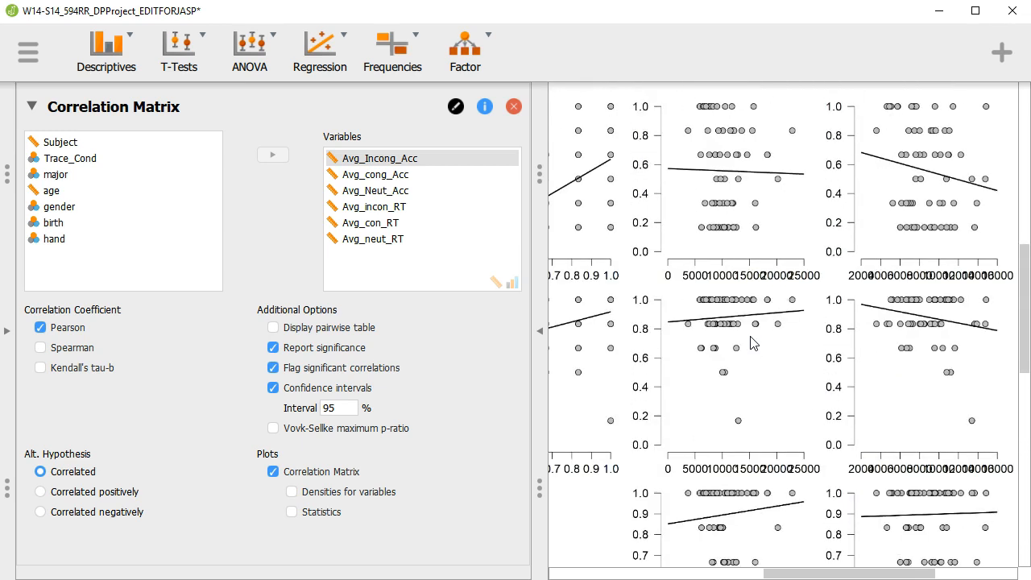
pyautogui.moveTo(875, 572); pyautogui.dragTo(644, 559)
# Compare the Pearson's r values in the correlation table with the matching accuracy scatterplots in the correlation plot.
pyautogui.scroll(6, 757, 450)
pyautogui.scroll(3, 852, 326)
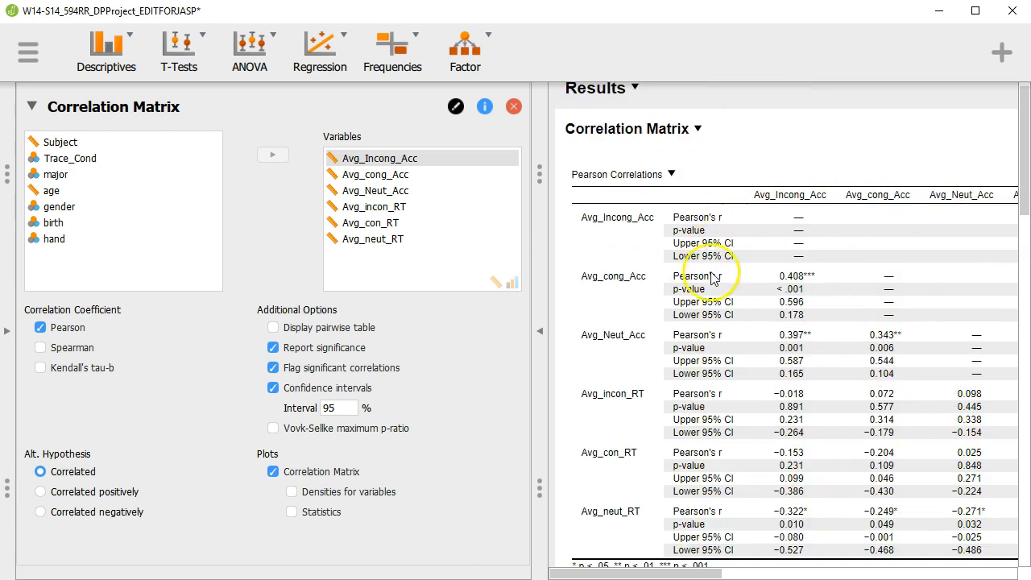
pyautogui.scroll(-5, 822, 430)
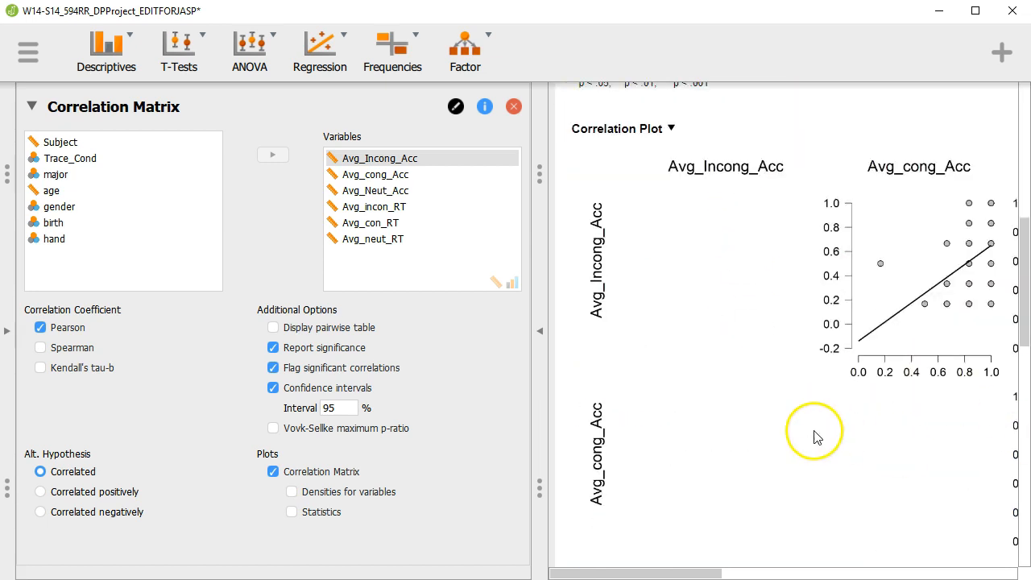
pyautogui.scroll(5, 815, 435)
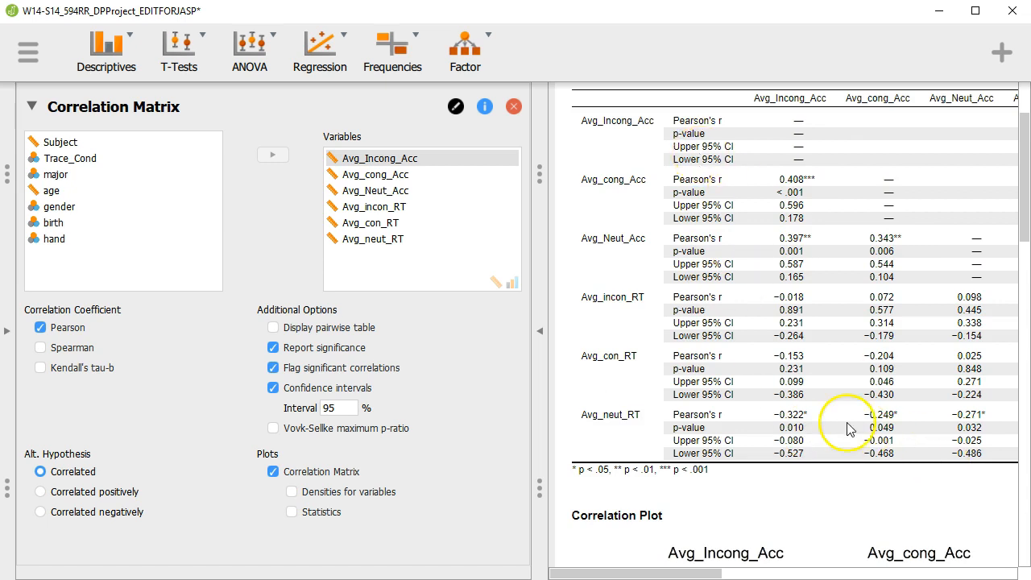
pyautogui.scroll(-4, 852, 426)
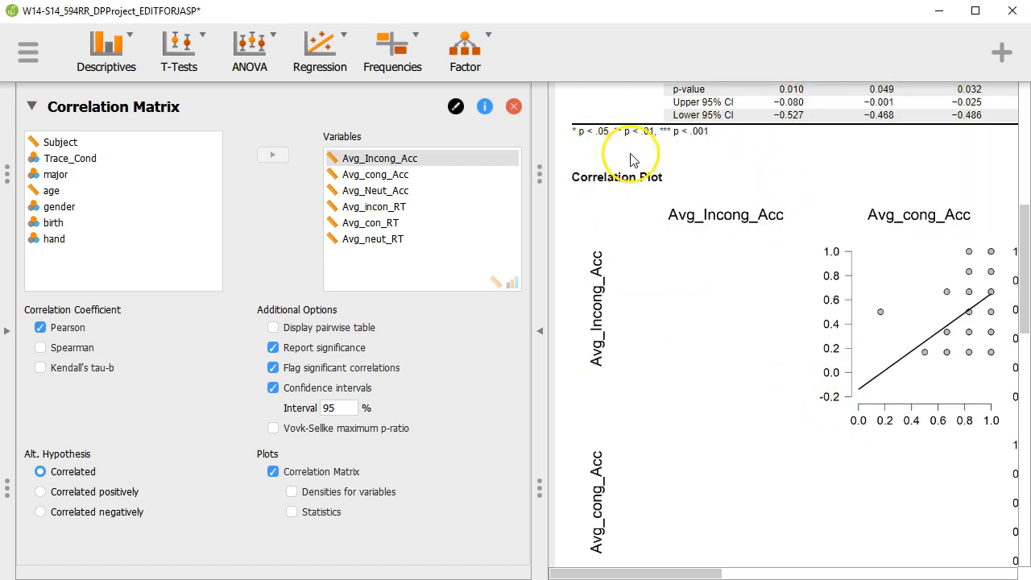
pyautogui.moveTo(711, 573); pyautogui.dragTo(779, 570)
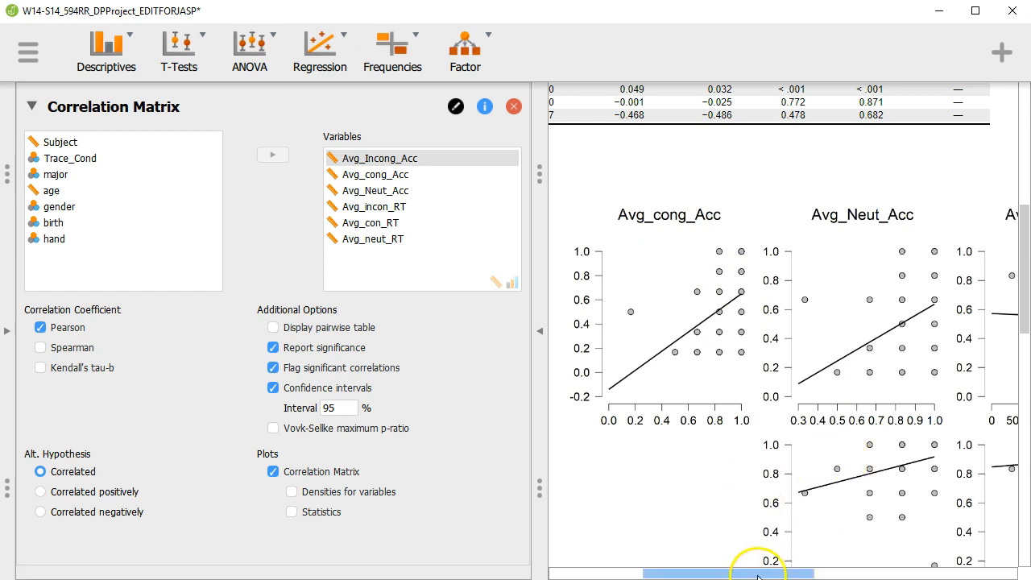
# Add densities for variables to the correlation plot and examine the histograms and density curves along its diagonal.
pyautogui.moveTo(760, 574); pyautogui.dragTo(668, 573)
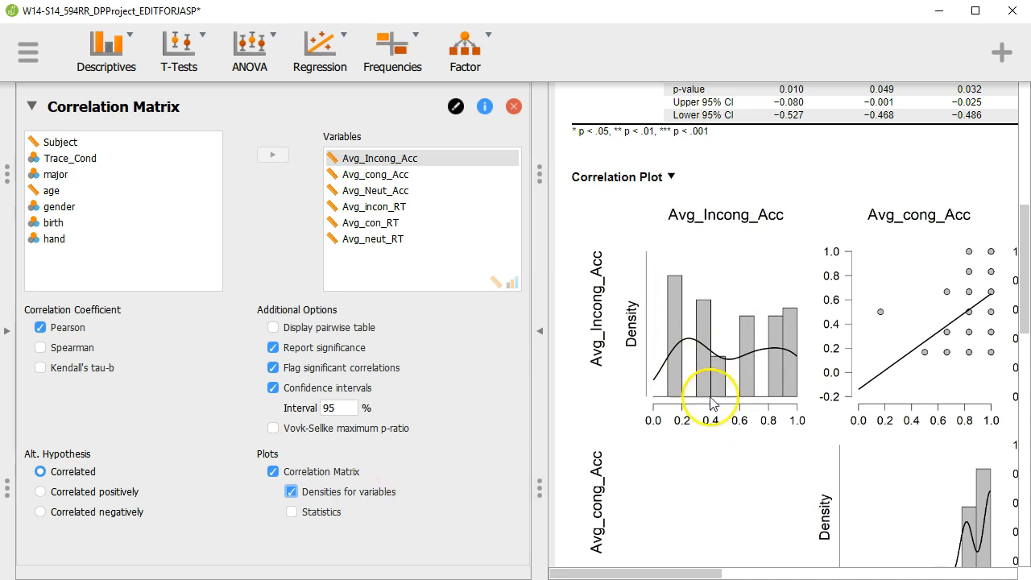
pyautogui.hscroll(3, 713, 576)
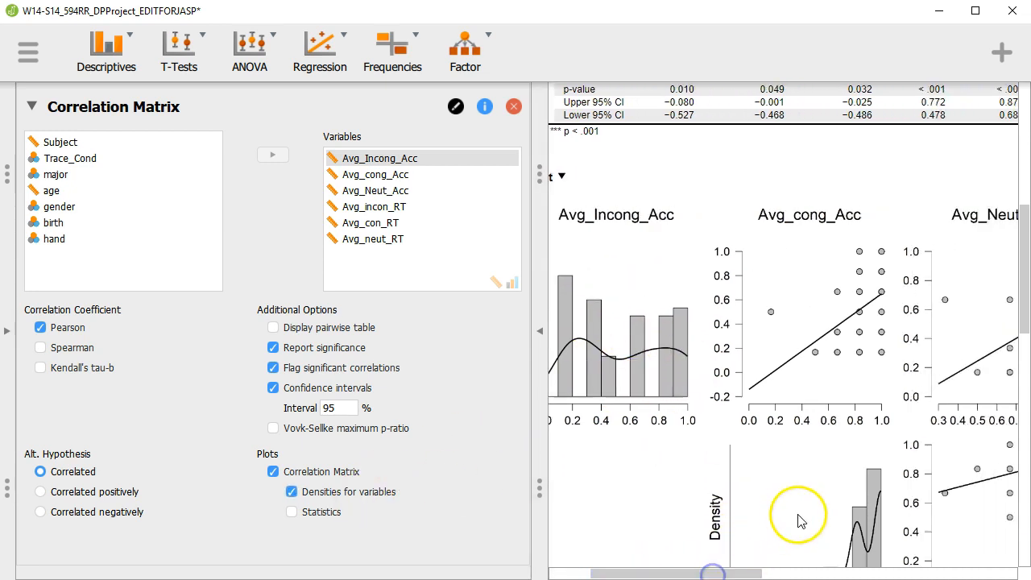
pyautogui.scroll(-3, 824, 442)
pyautogui.hscroll(6, 742, 571)
pyautogui.scroll(-4, 760, 507)
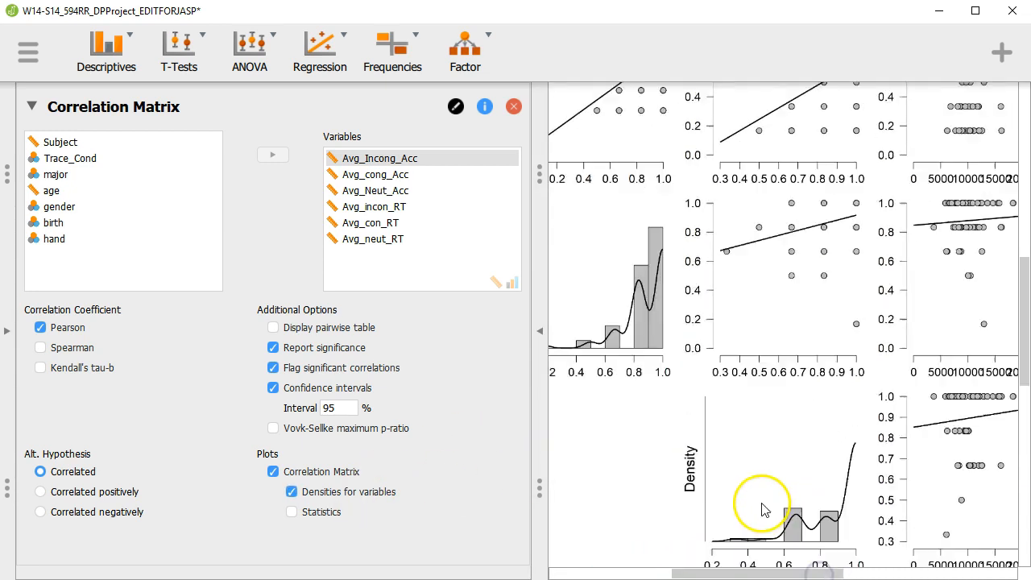
pyautogui.moveTo(791, 575); pyautogui.dragTo(876, 575)
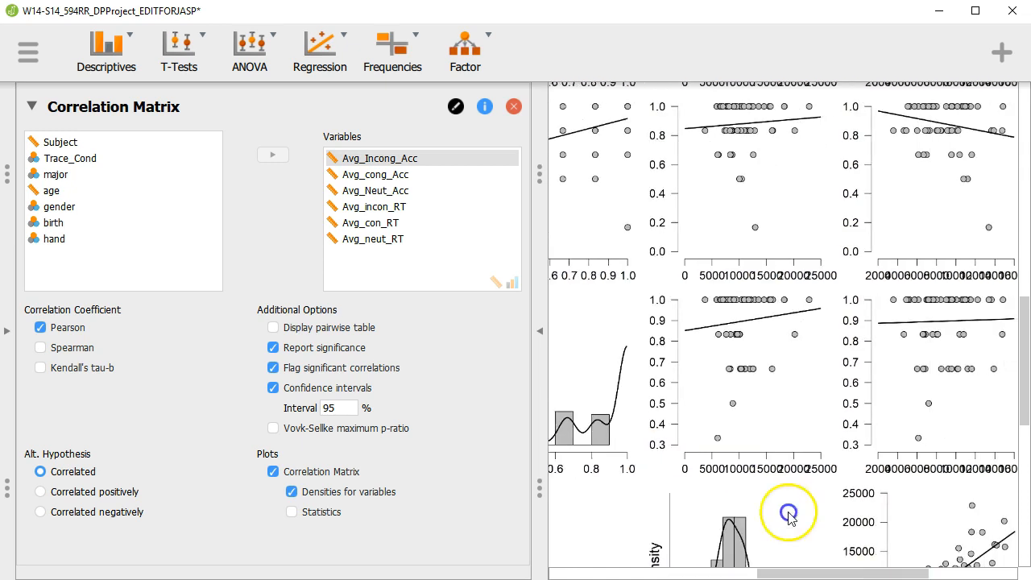
pyautogui.scroll(-5, 787, 513)
pyautogui.moveTo(808, 576); pyautogui.dragTo(674, 574)
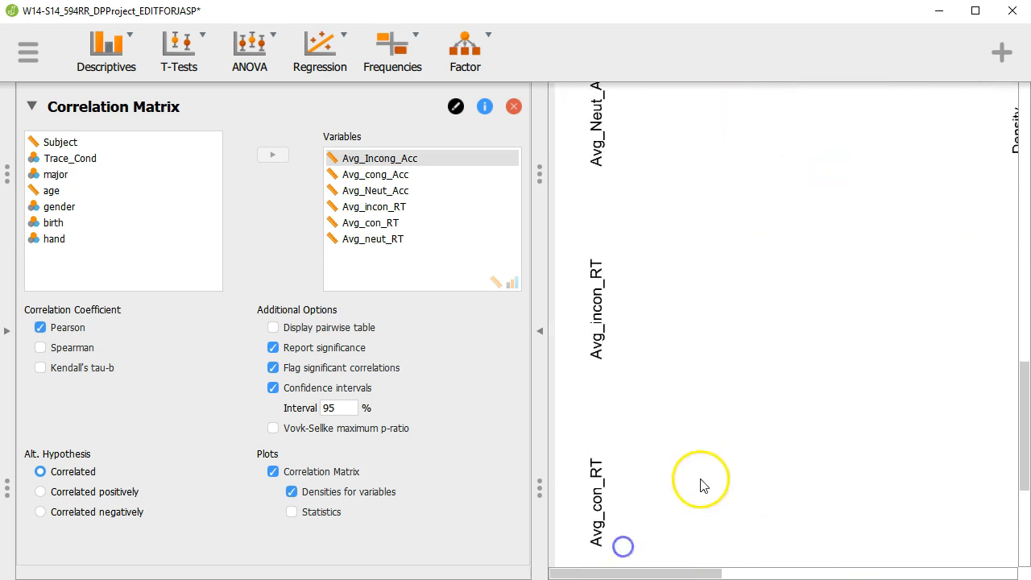
# Add statistics to the correlation plot and examine the coefficients, confidence intervals and scatterplots around its diagonal.
pyautogui.scroll(8, 701, 481)
pyautogui.scroll(2, 702, 481)
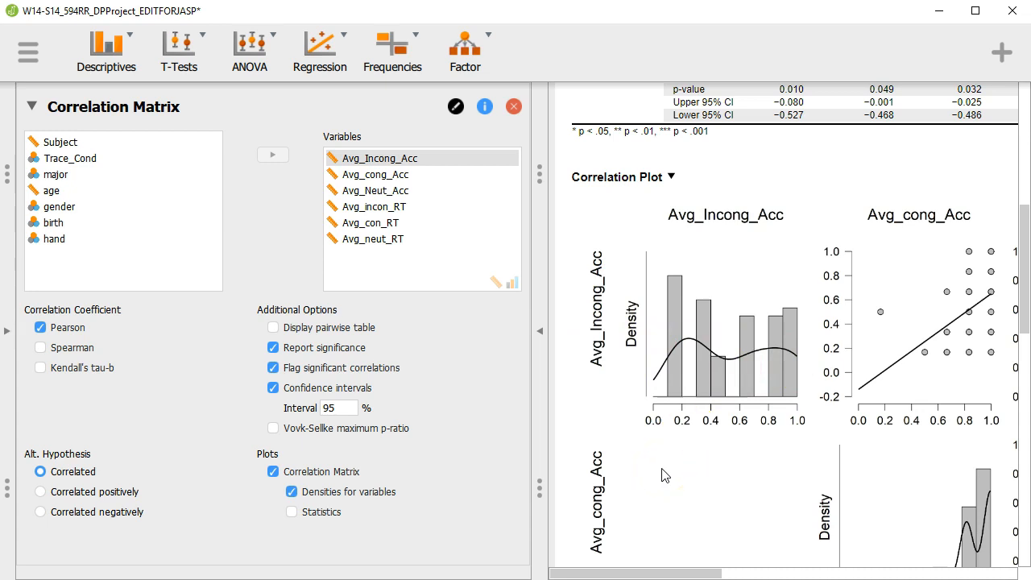
pyautogui.click(321, 512)
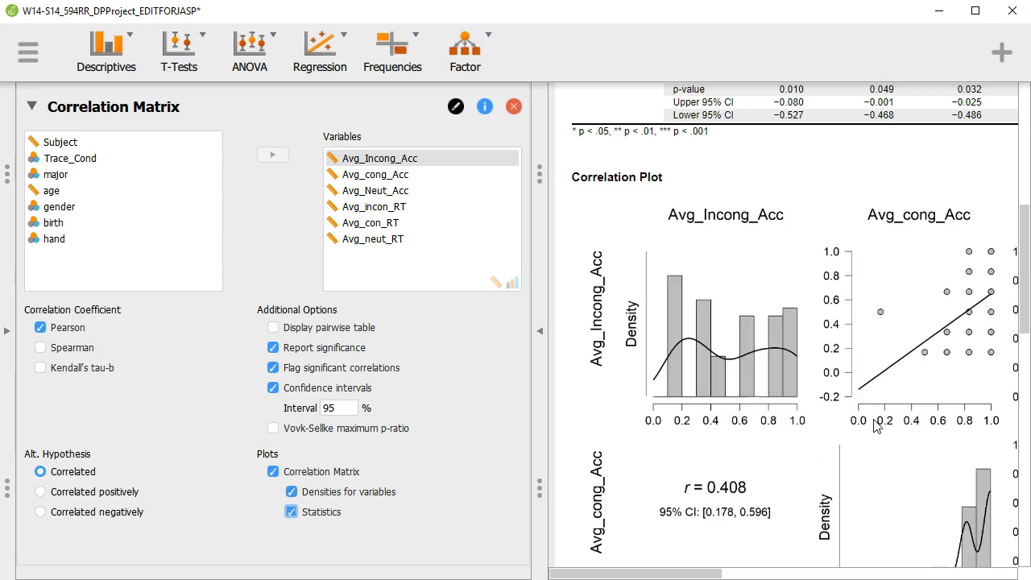
pyautogui.scroll(-3, 735, 343)
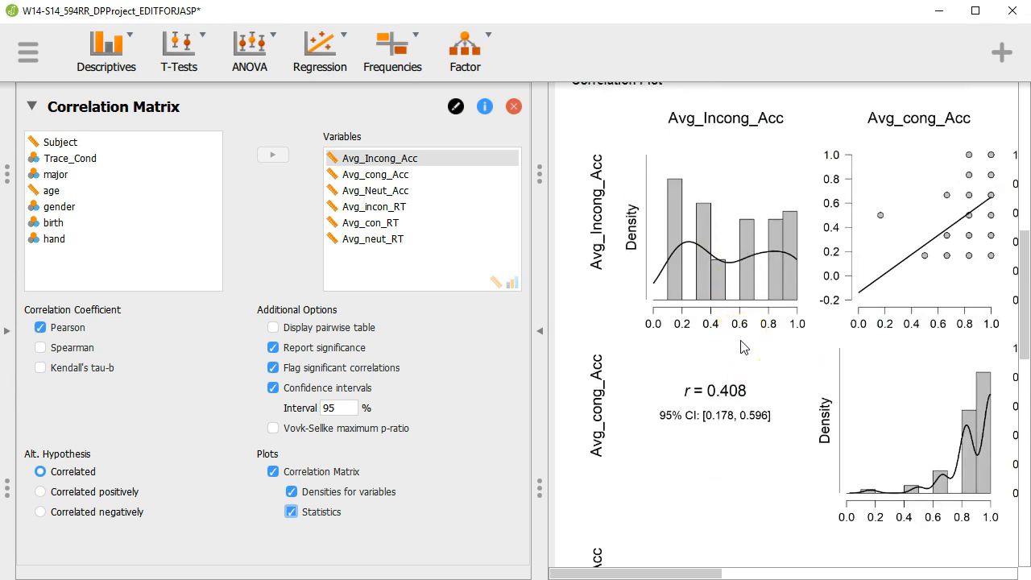
pyautogui.scroll(-1, 743, 347)
pyautogui.scroll(-5, 742, 348)
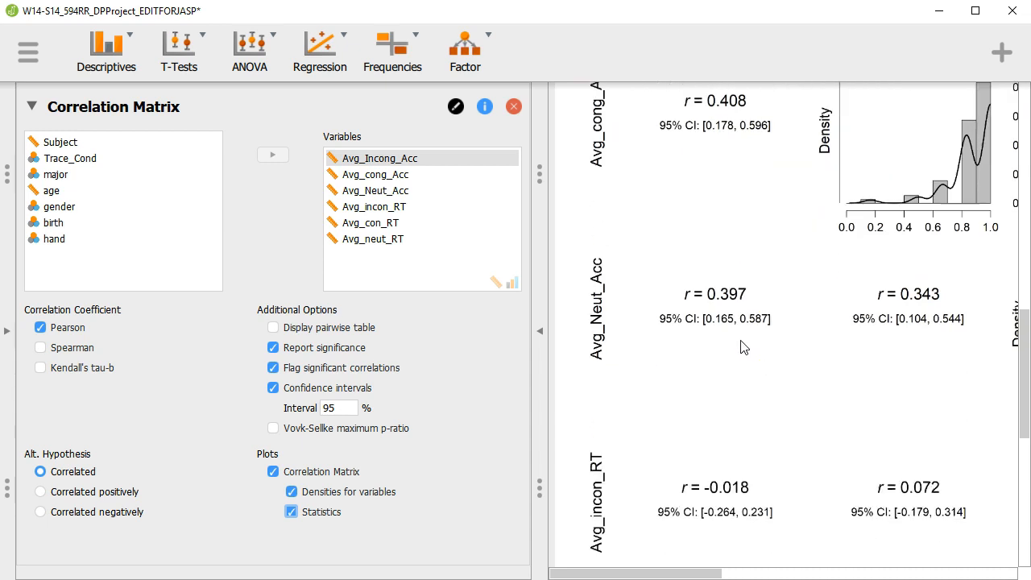
pyautogui.scroll(3, 743, 348)
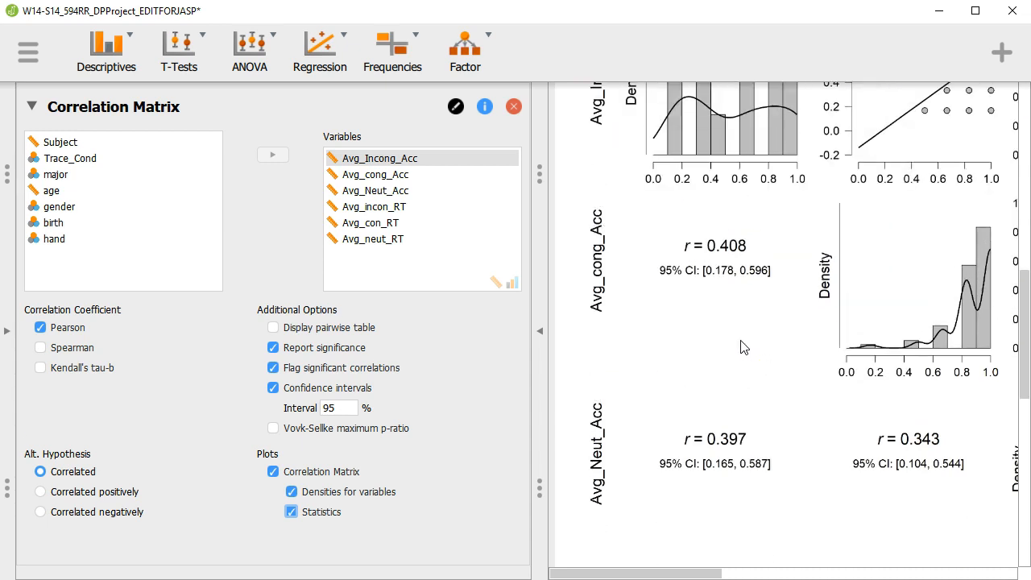
pyautogui.scroll(4, 743, 347)
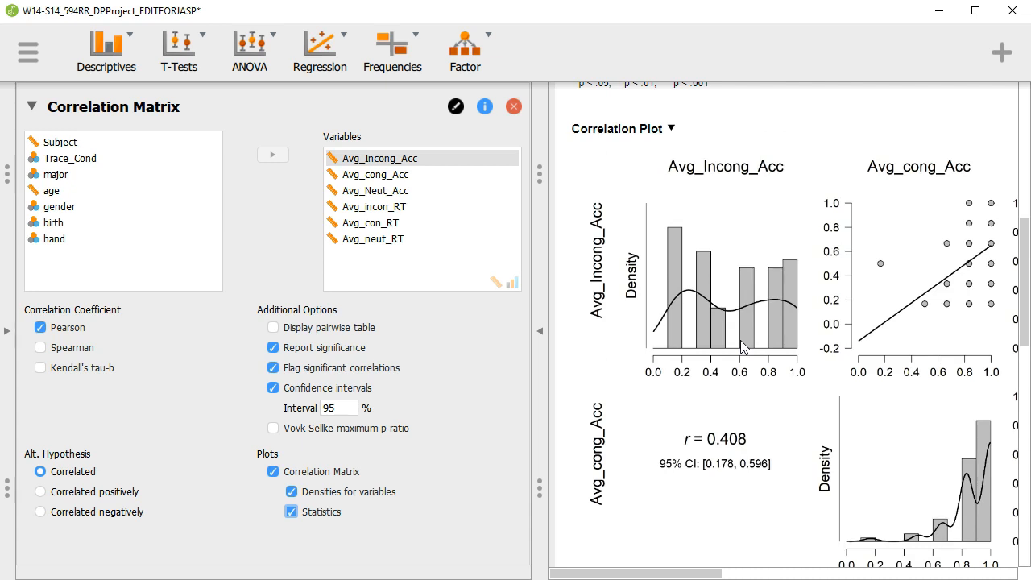
pyautogui.moveTo(694, 573); pyautogui.dragTo(854, 572)
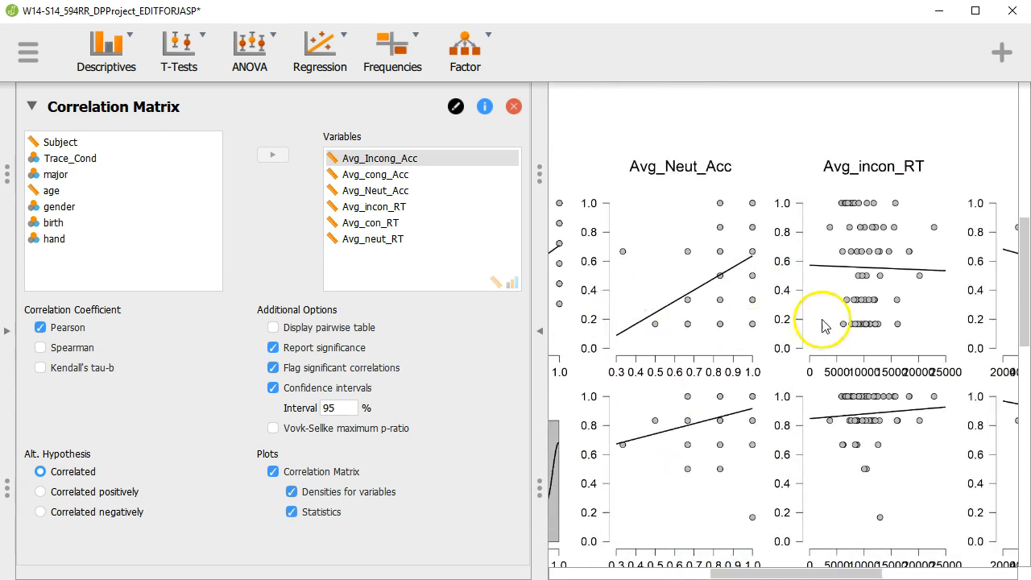
pyautogui.moveTo(772, 568); pyautogui.dragTo(580, 566)
pyautogui.scroll(-2, 765, 338)
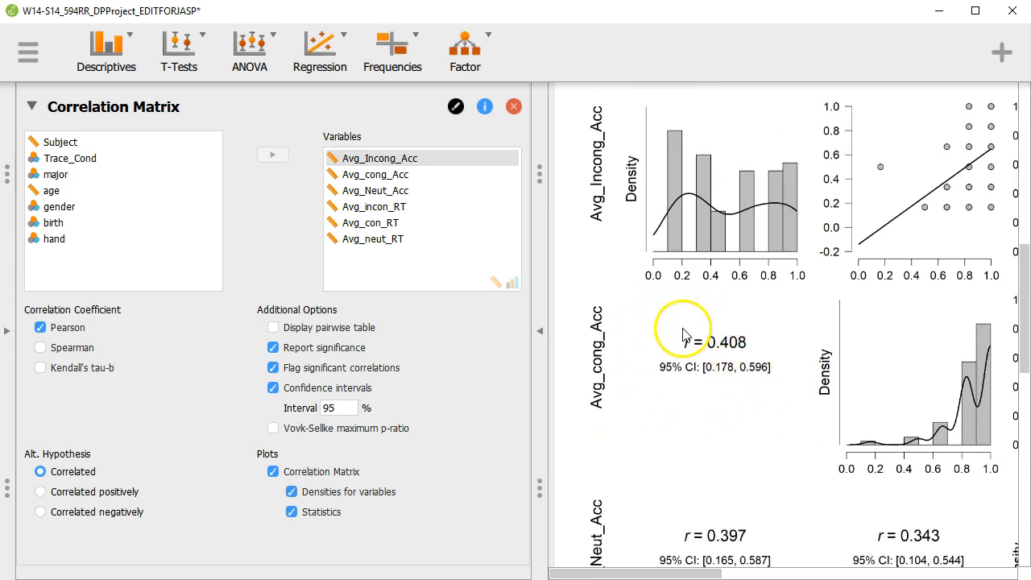
# Compare the Pearson's r values and 95% confidence intervals in the correlation table with those in the correlation plot.
pyautogui.scroll(10, 773, 379)
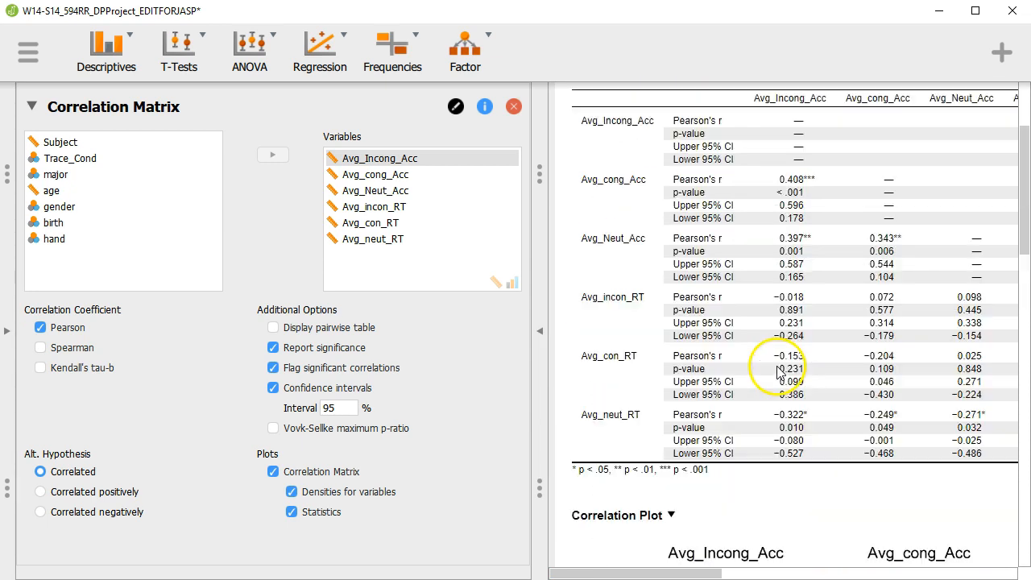
pyautogui.scroll(-5, 737, 411)
pyautogui.scroll(-4, 746, 435)
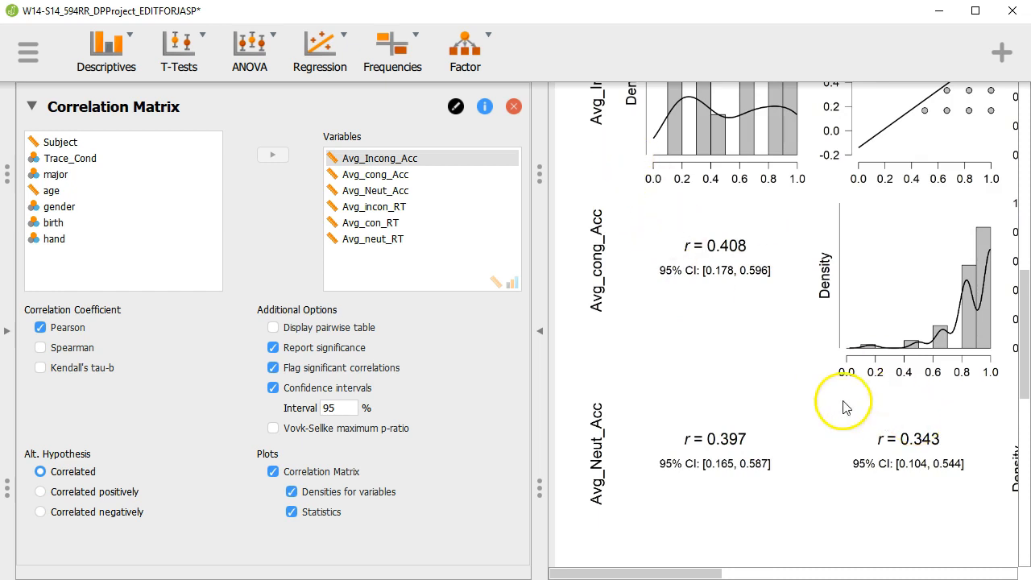
pyautogui.scroll(-2, 830, 387)
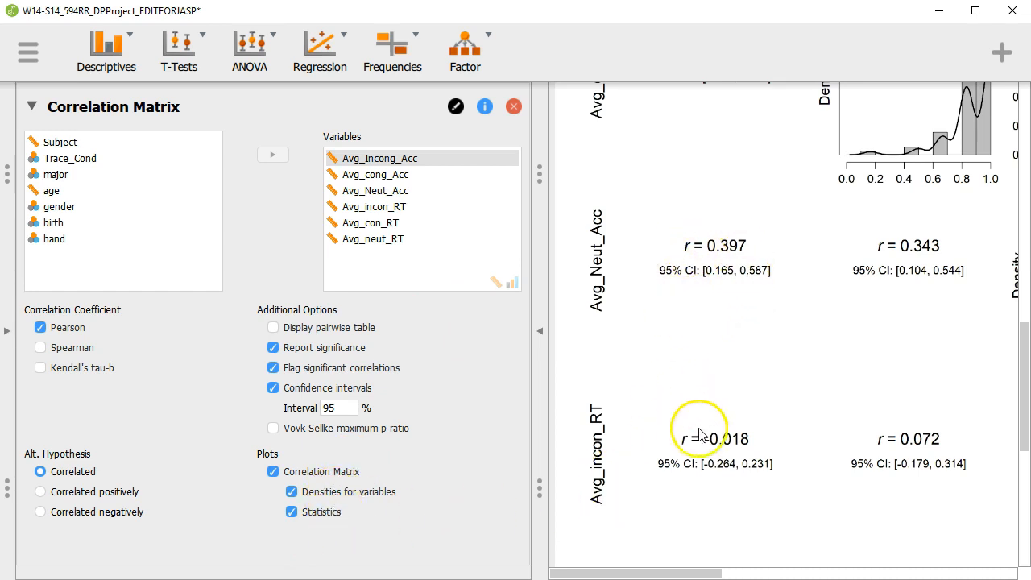
pyautogui.scroll(10, 737, 507)
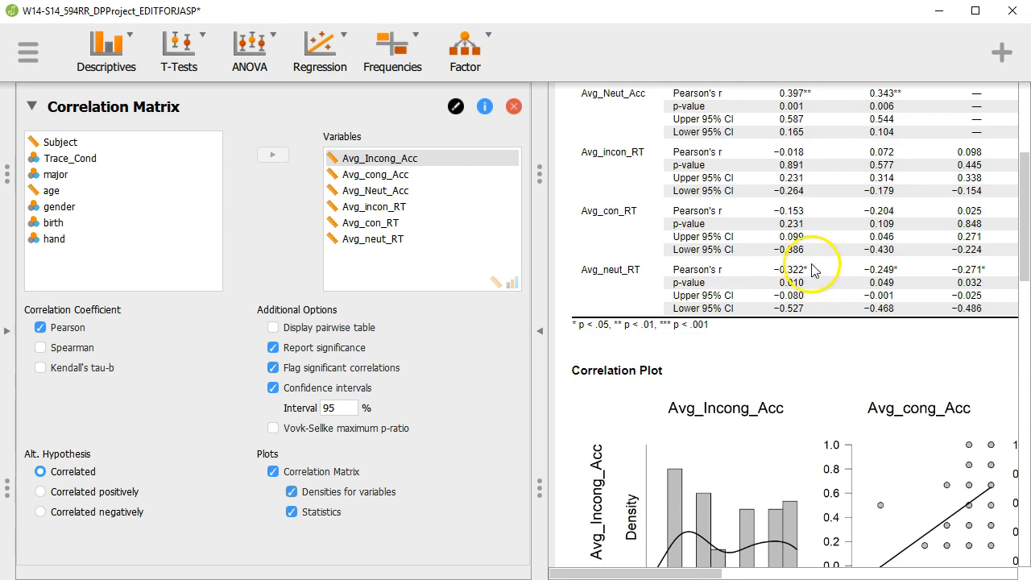
pyautogui.scroll(-8, 783, 412)
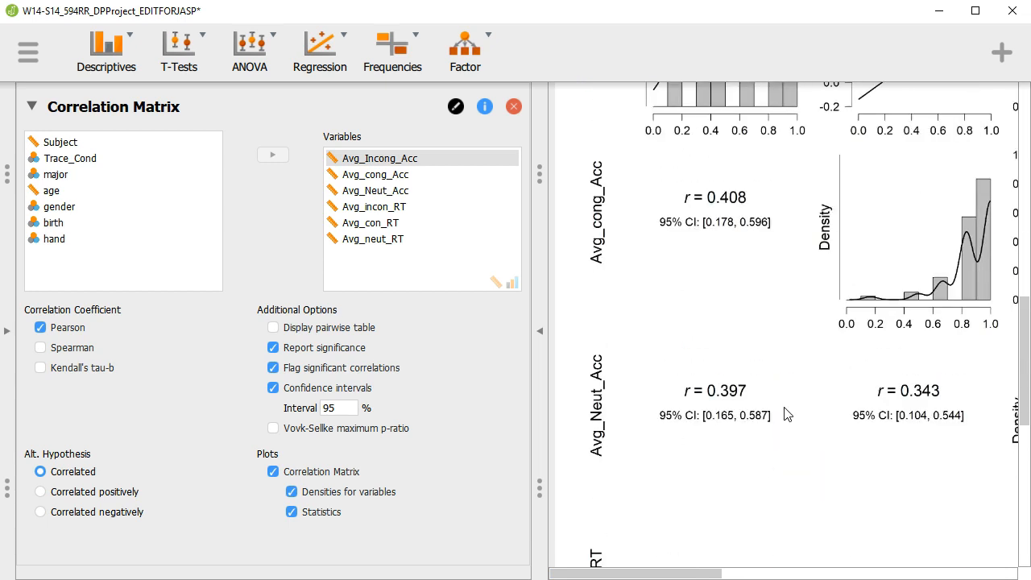
pyautogui.scroll(-5, 786, 413)
pyautogui.scroll(9, 783, 414)
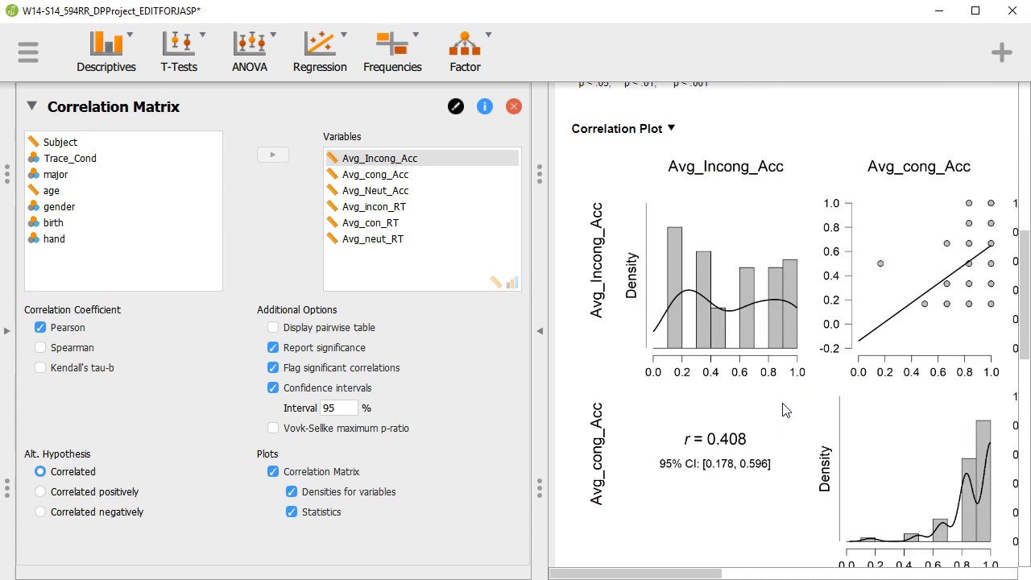
pyautogui.scroll(5, 785, 411)
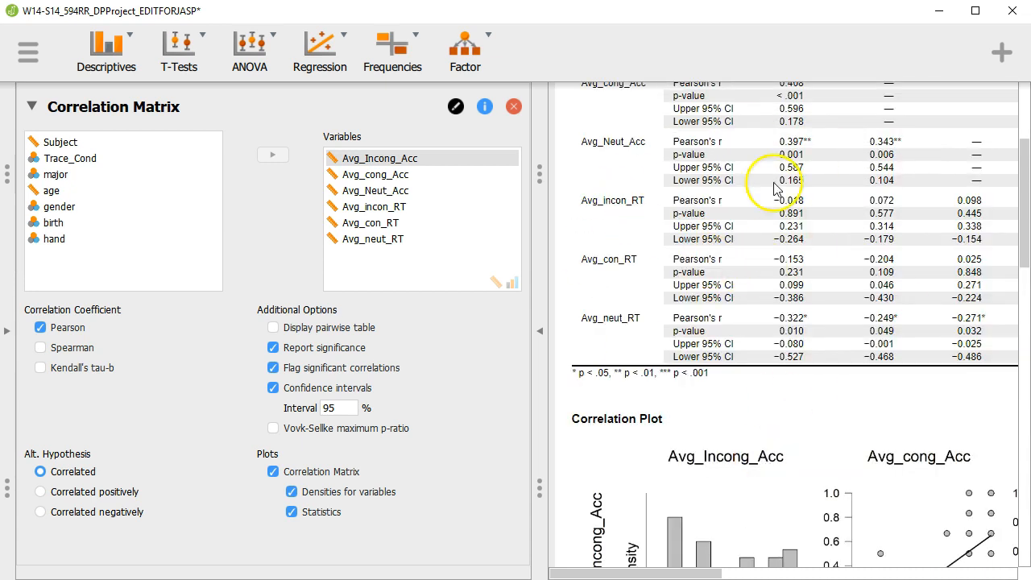
pyautogui.scroll(2, 806, 226)
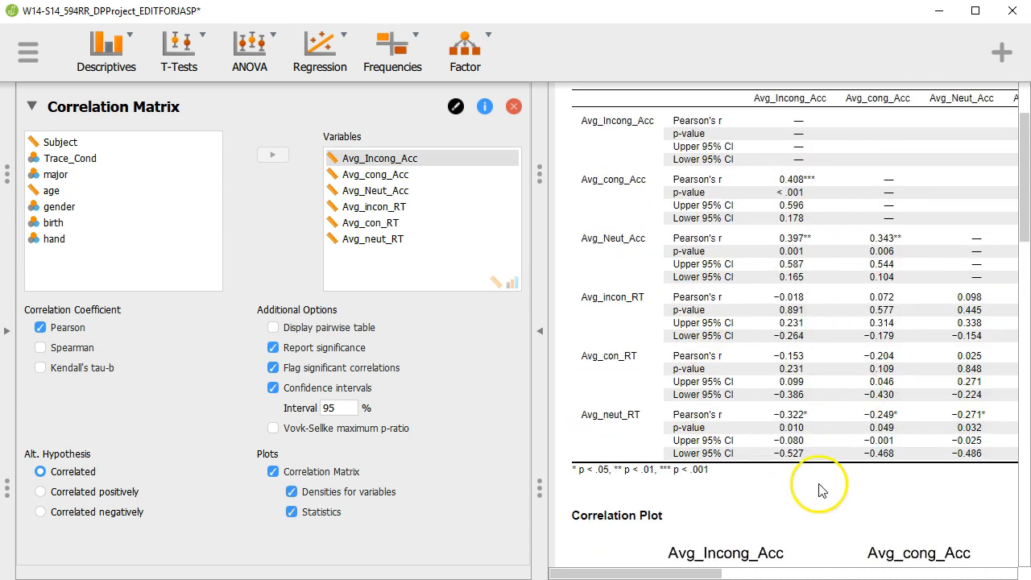
pyautogui.scroll(-3, 757, 348)
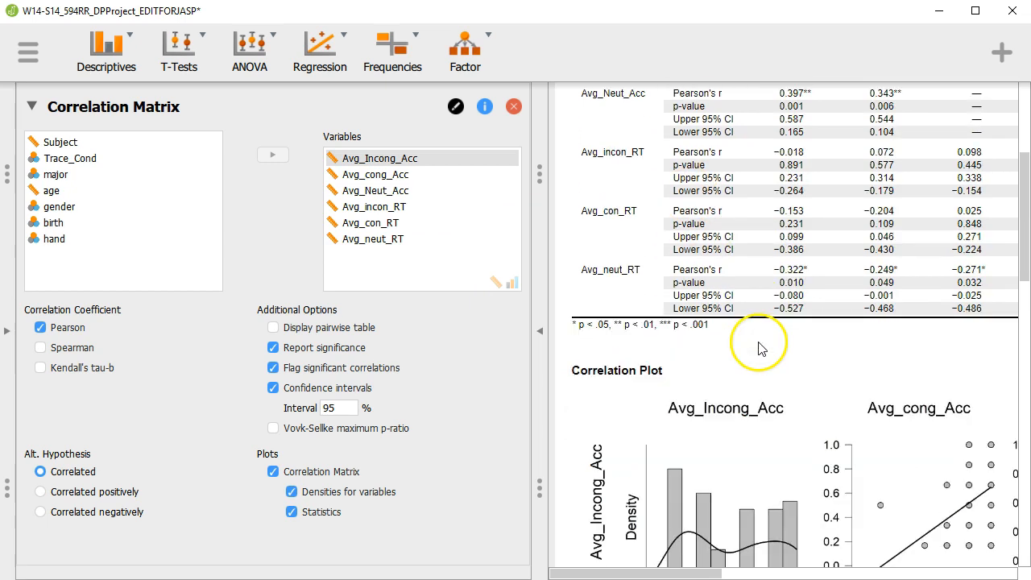
pyautogui.scroll(-20, 759, 349)
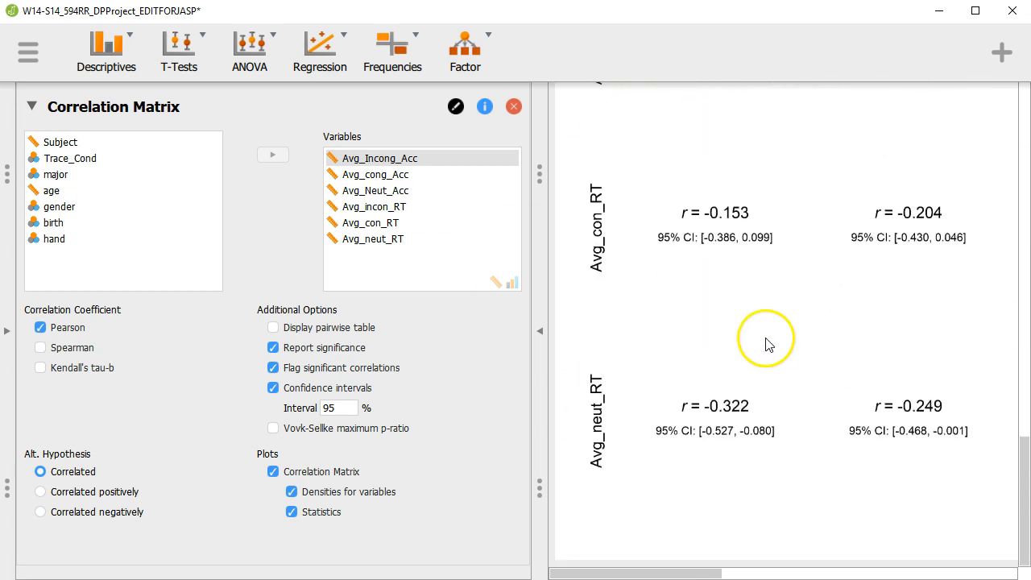
pyautogui.moveTo(648, 575); pyautogui.dragTo(596, 566)
pyautogui.scroll(5, 845, 442)
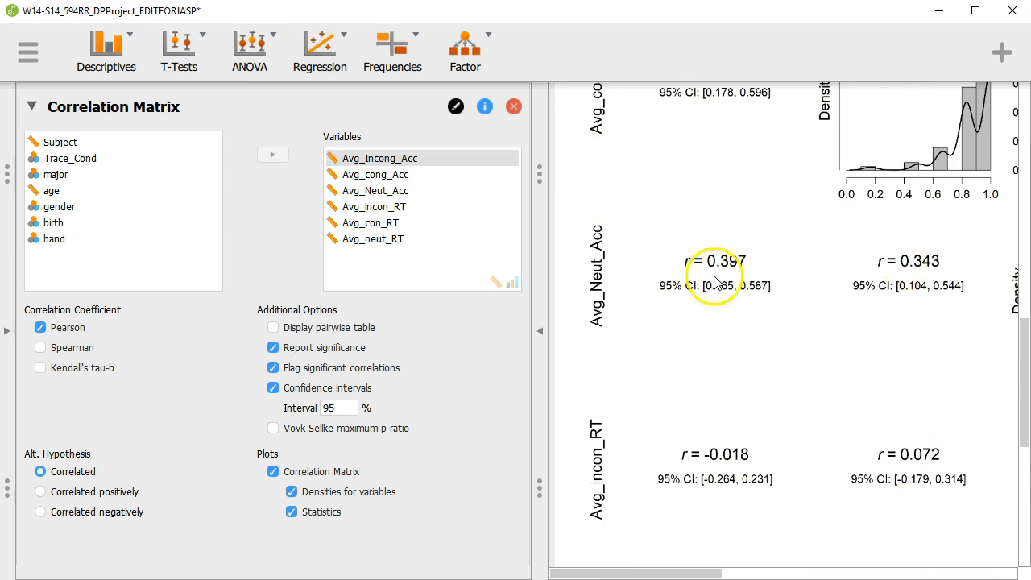
pyautogui.scroll(2, 863, 428)
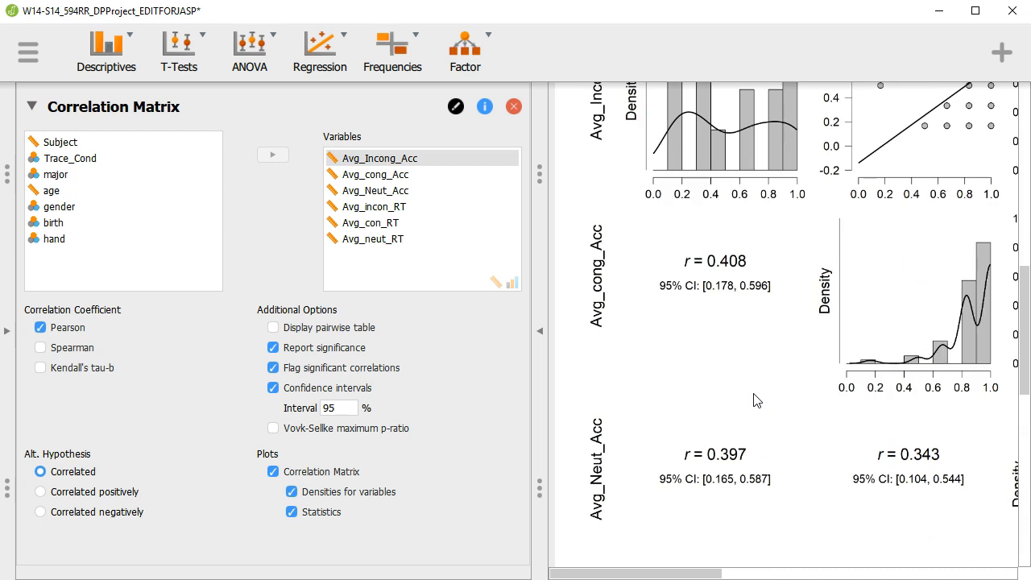
pyautogui.scroll(2, 763, 399)
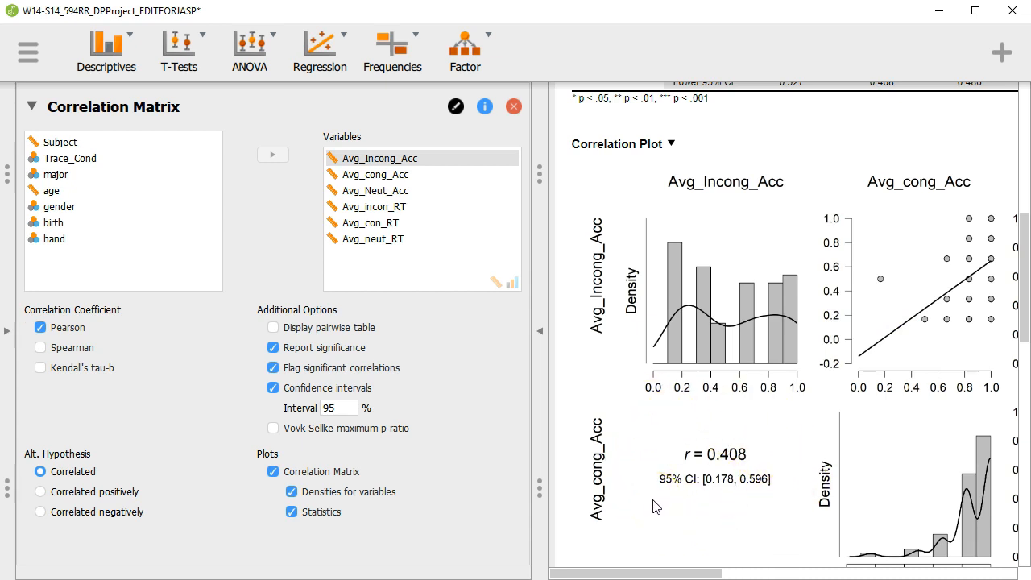
# Remove the correlation matrix plot and the confidence intervals from the correlation results.
pyautogui.scroll(6, 783, 330)
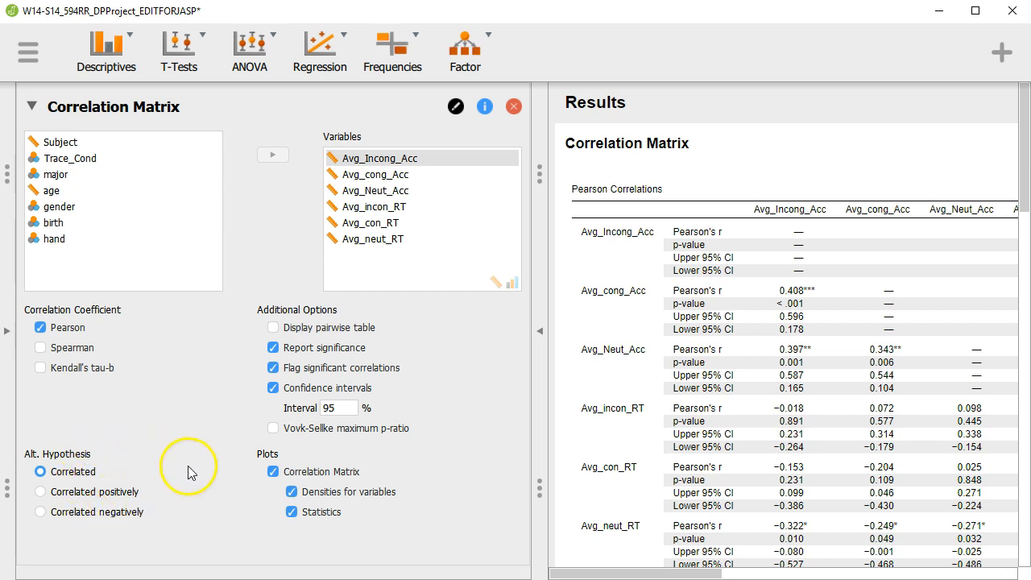
pyautogui.click(273, 474)
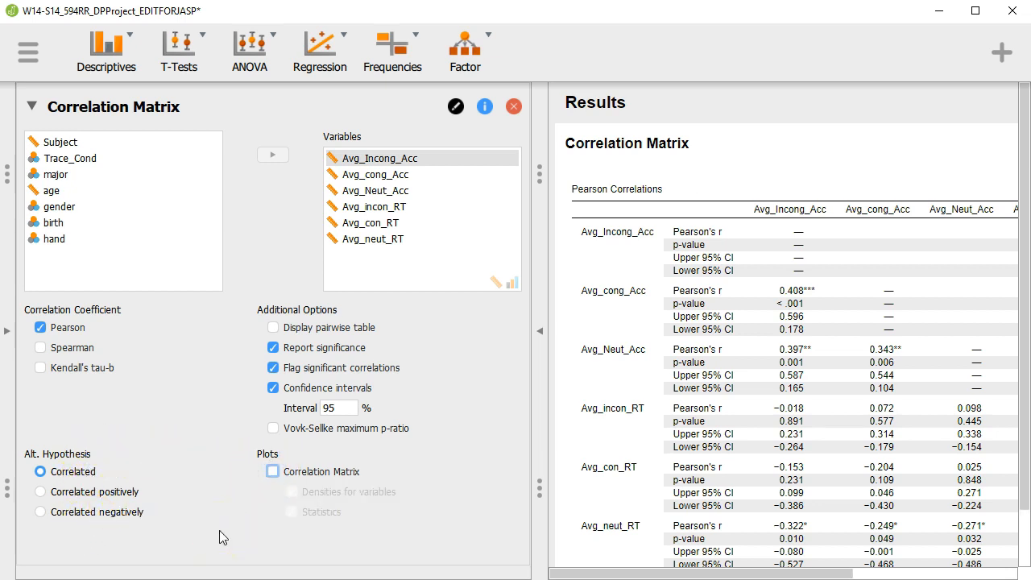
pyautogui.scroll(-2, 737, 277)
pyautogui.scroll(2, 745, 363)
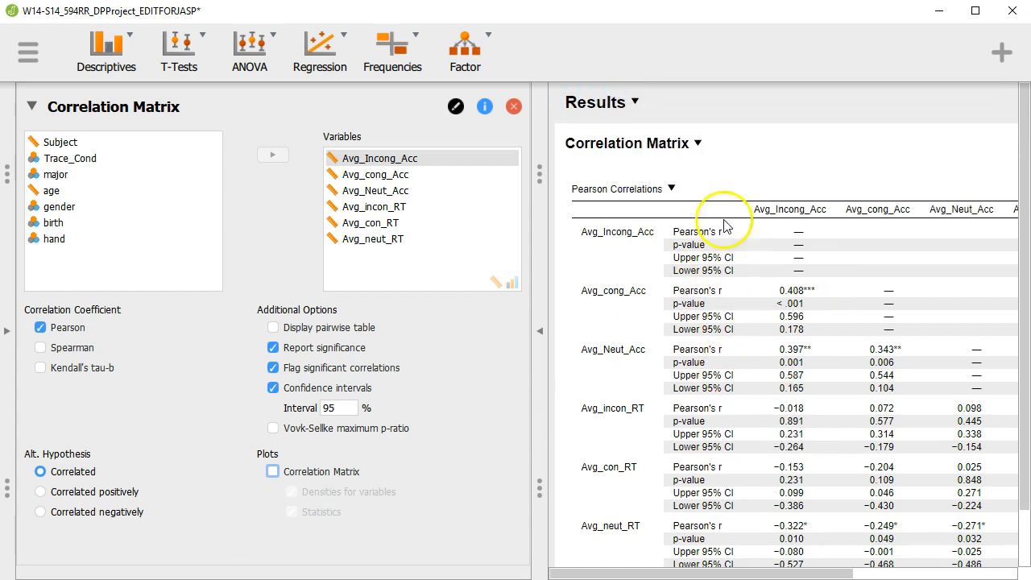
pyautogui.scroll(-2, 745, 338)
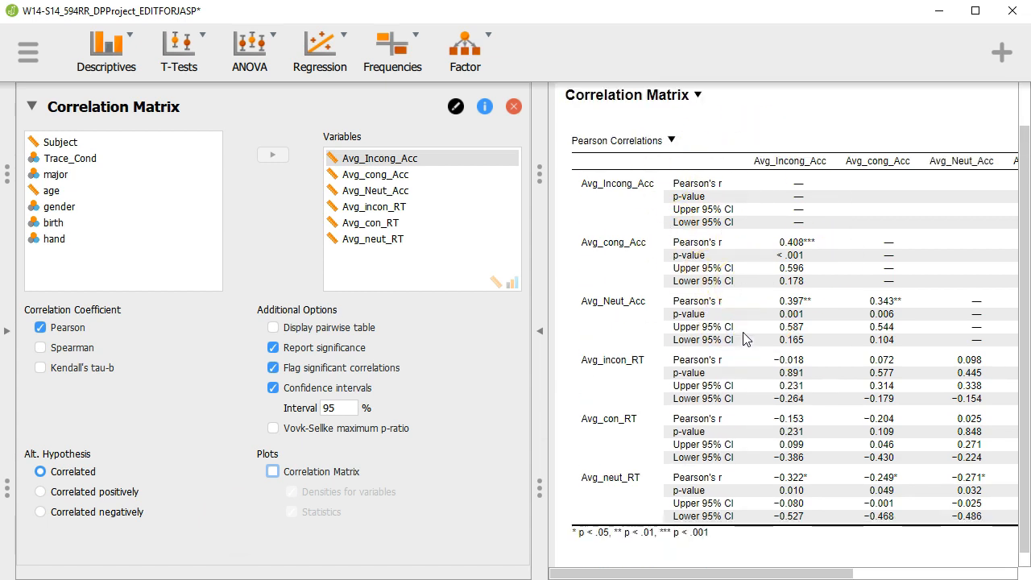
pyautogui.click(274, 390)
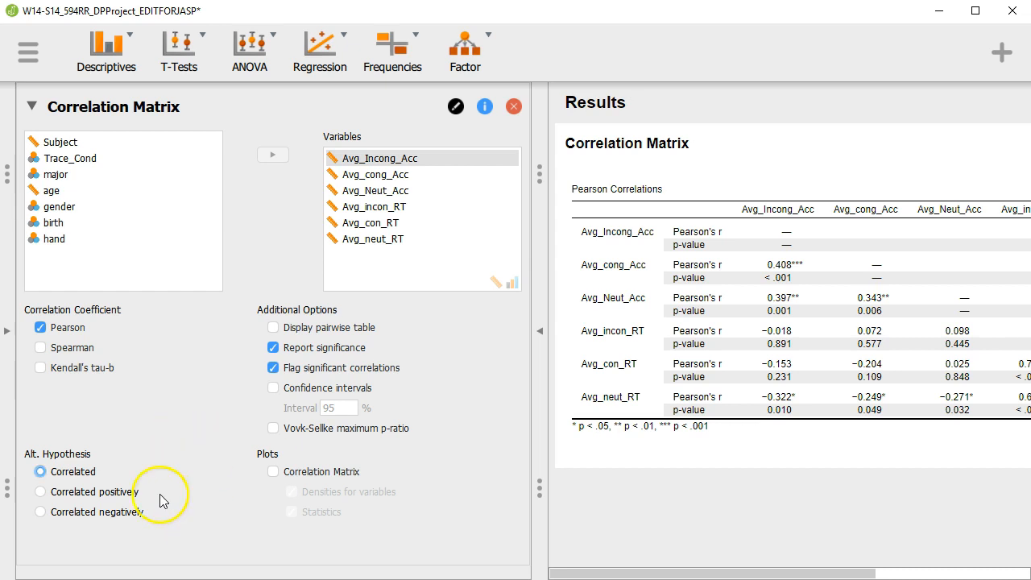
# Alternate the alternative hypothesis between Correlated positively and Correlated, ending on Correlated positively, to compare the p-values.
pyautogui.click(64, 499)
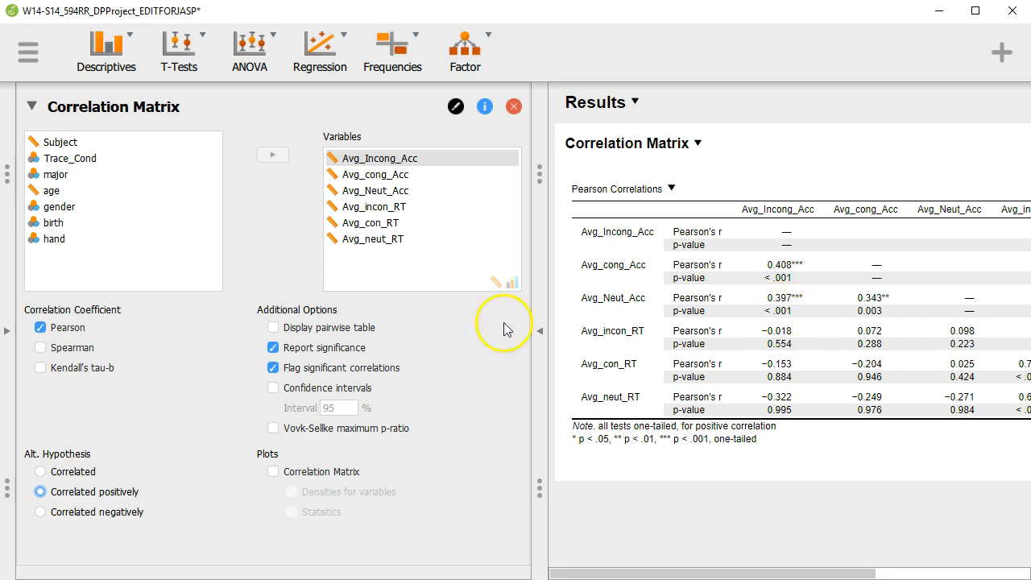
pyautogui.click(87, 476)
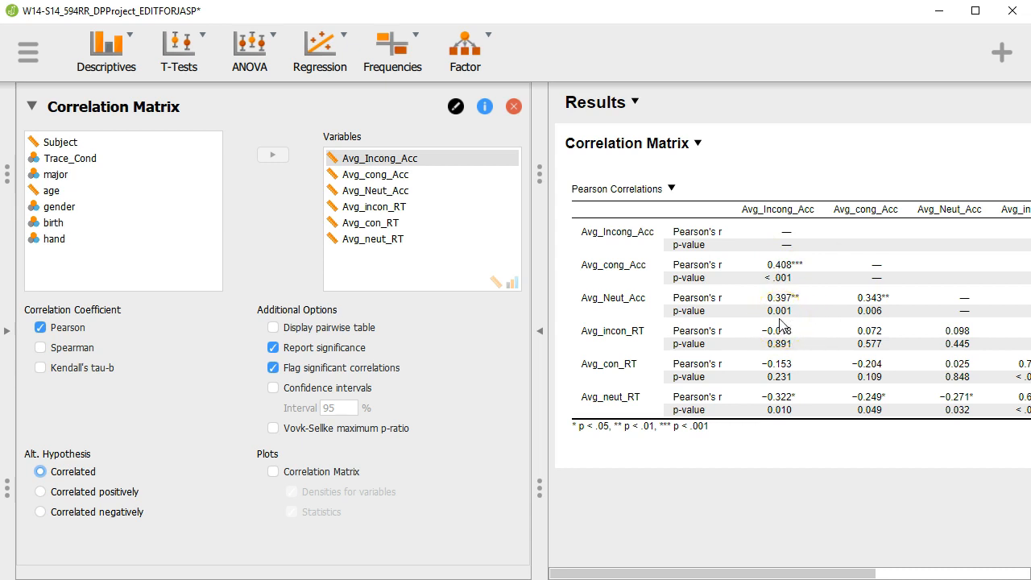
pyautogui.click(126, 492)
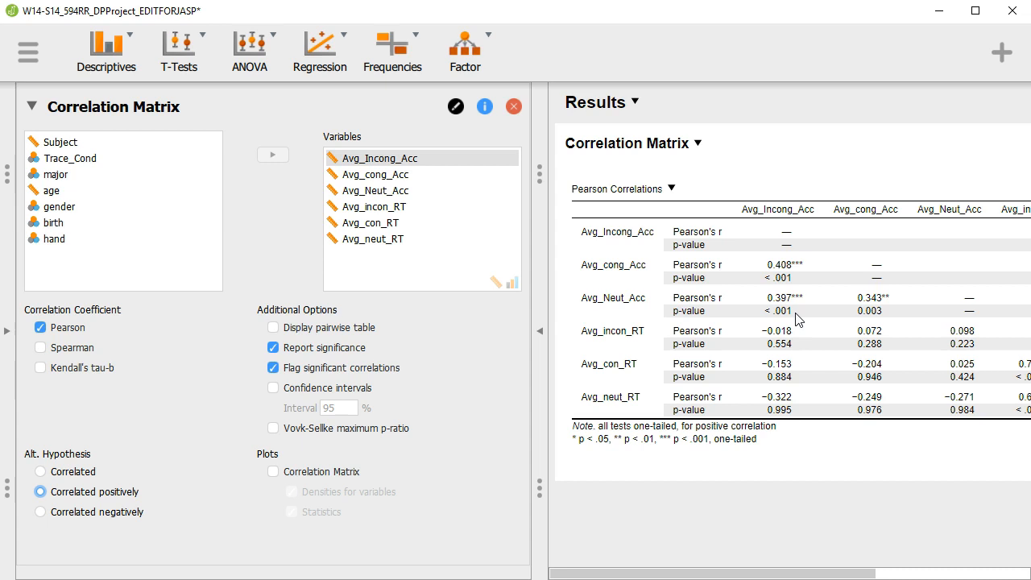
# Set the alternative hypothesis to Correlated negatively and examine the p-values and significance flags across the table's columns.
pyautogui.click(44, 515)
pyautogui.click(40, 514)
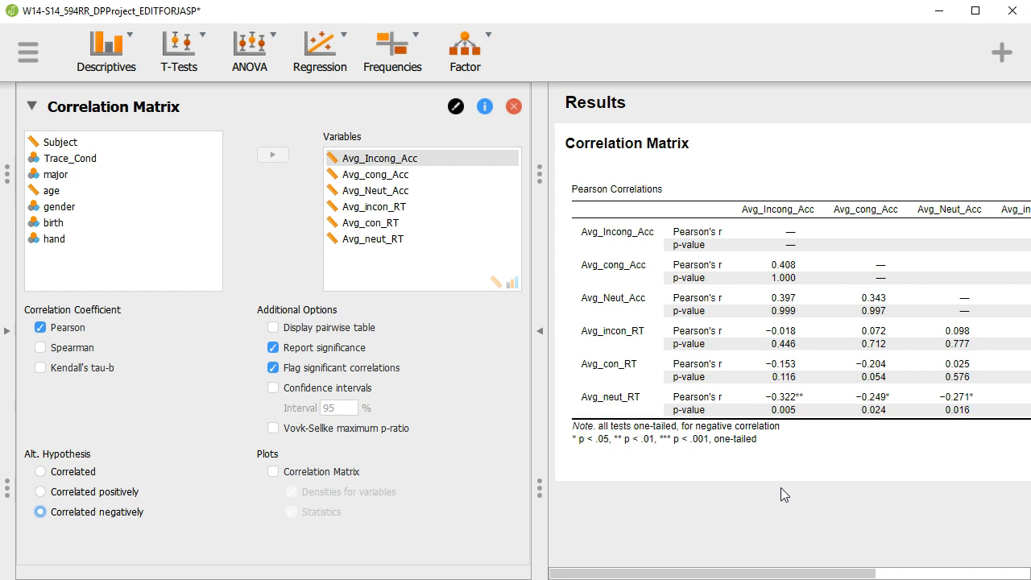
pyautogui.click(798, 428)
pyautogui.moveTo(725, 573); pyautogui.dragTo(840, 556)
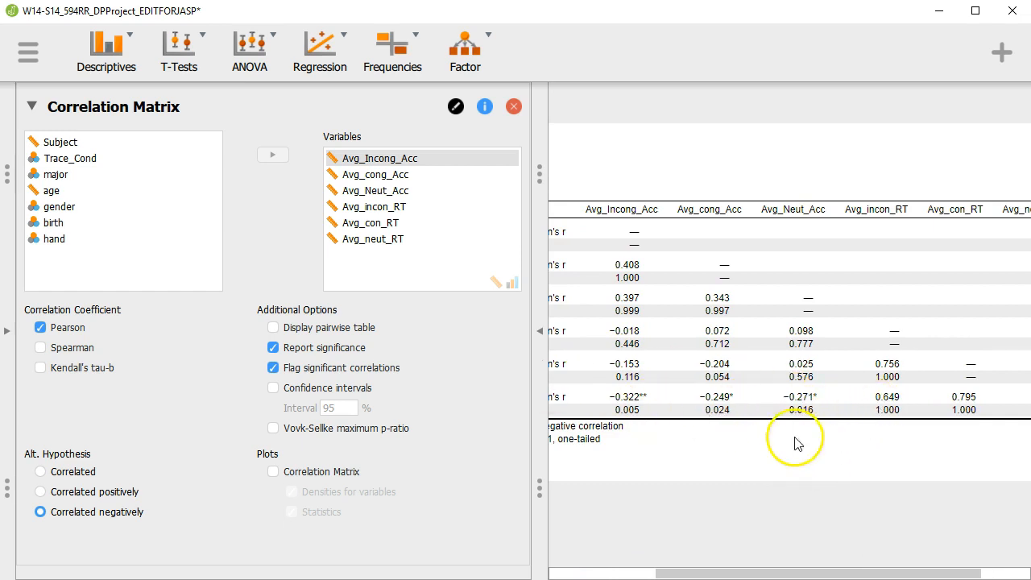
pyautogui.moveTo(877, 573); pyautogui.dragTo(772, 572)
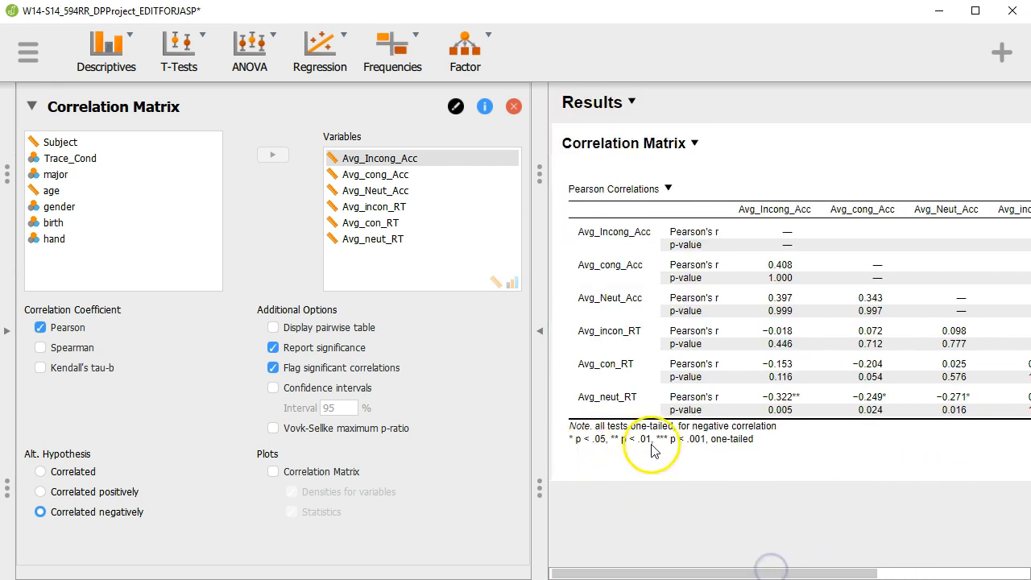
pyautogui.click(462, 347)
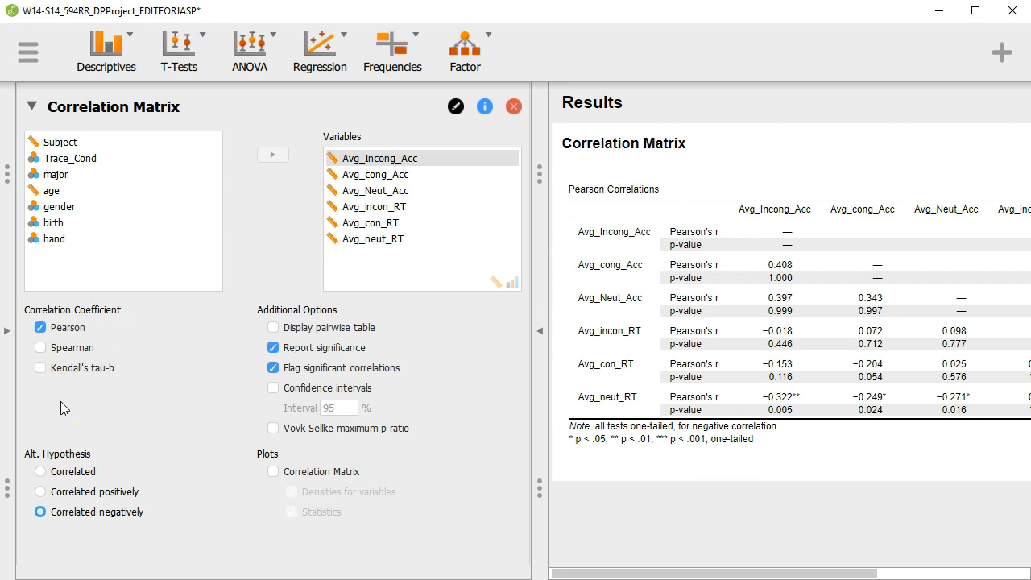
# Add Spearman coefficients to the correlation table and set the alternative hypothesis to Correlated.
pyautogui.click(41, 348)
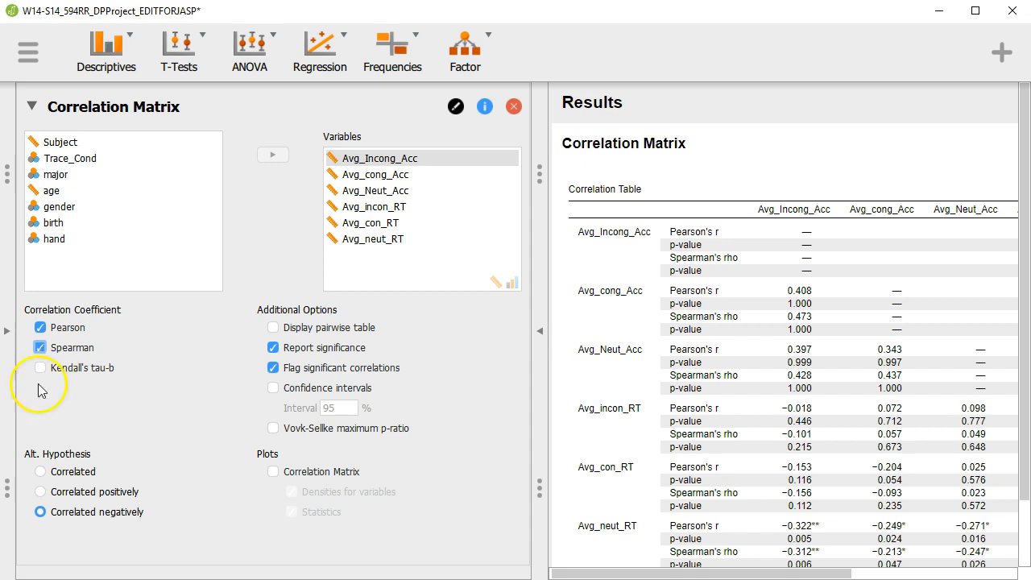
pyautogui.click(41, 471)
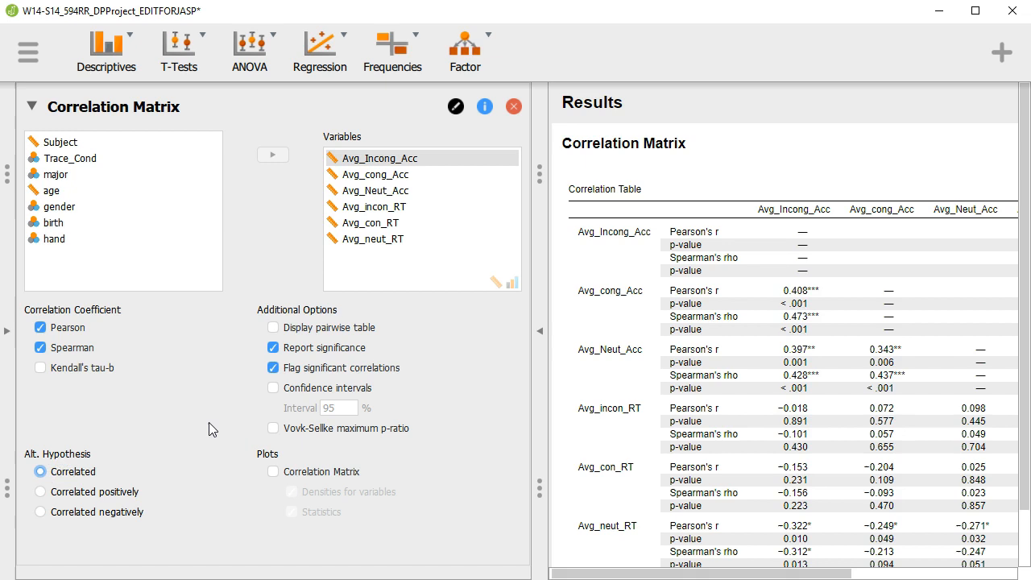
# Add Kendall's tau-b coefficients to the correlation table alongside Pearson and Spearman.
pyautogui.click(46, 369)
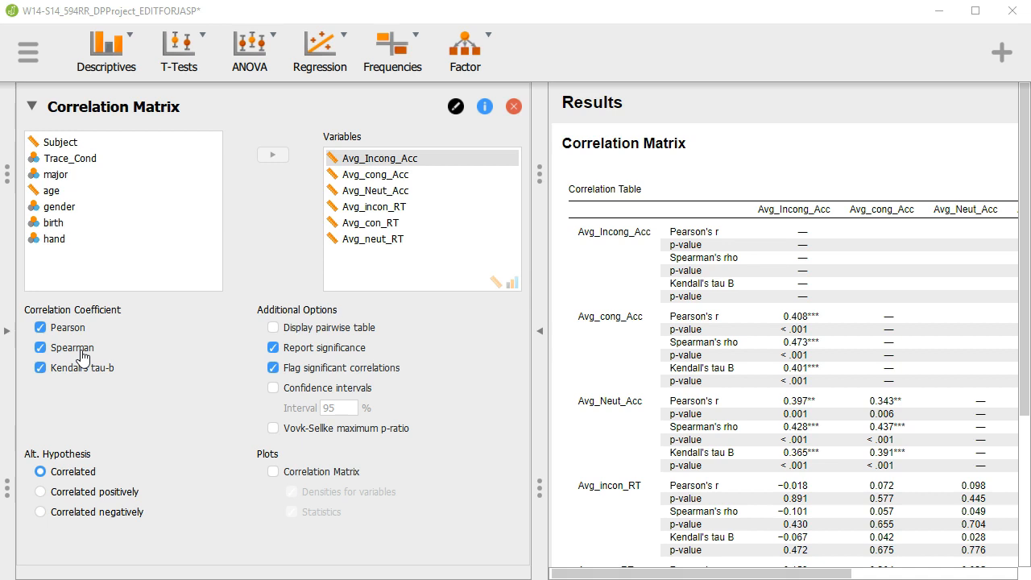
pyautogui.click(143, 357)
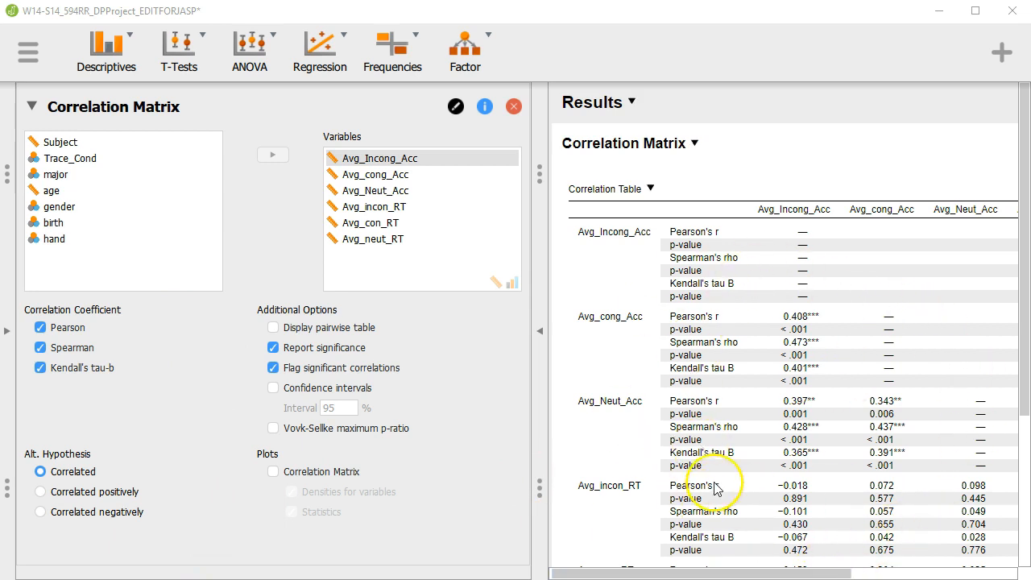
# Remove the Pearson coefficients to examine only the Spearman and Kendall's tau-b results down to the table's footnote, and restore Pearson.
pyautogui.click(80, 333)
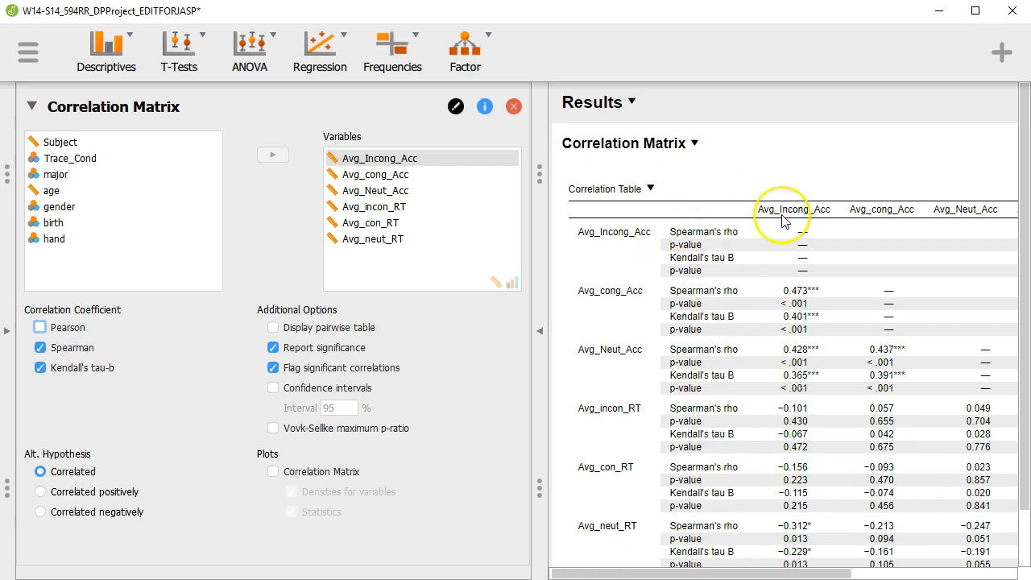
pyautogui.scroll(-2, 866, 411)
pyautogui.moveTo(691, 571); pyautogui.dragTo(703, 544)
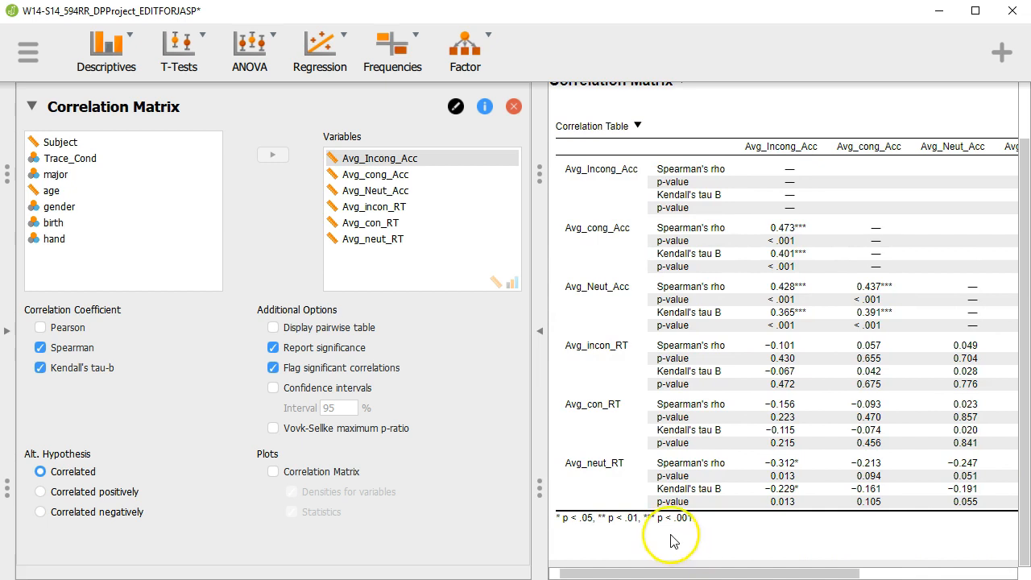
pyautogui.click(40, 328)
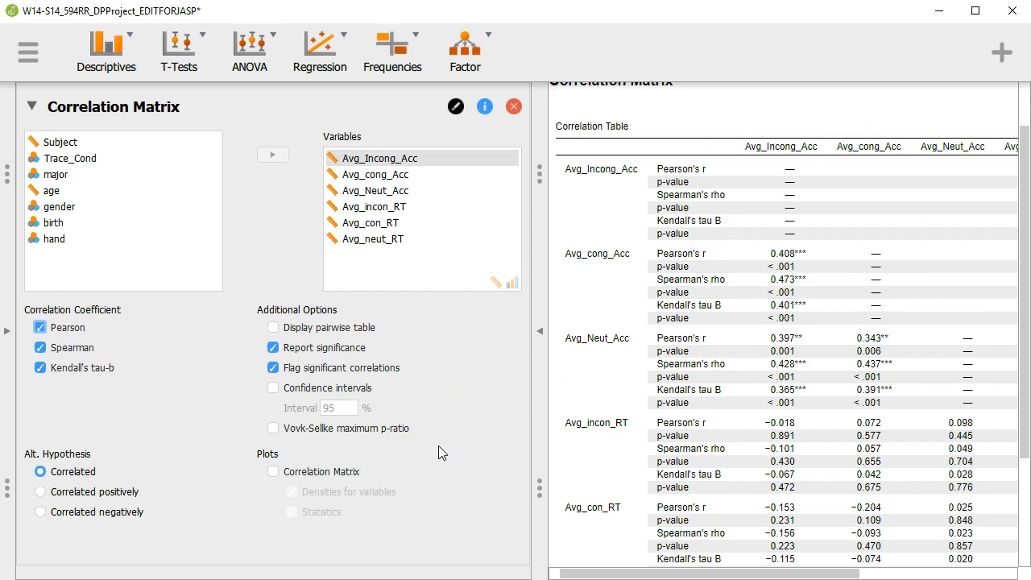
# Display the correlations as a pairwise table and examine its Pearson, Spearman and Kendall columns.
pyautogui.click(299, 331)
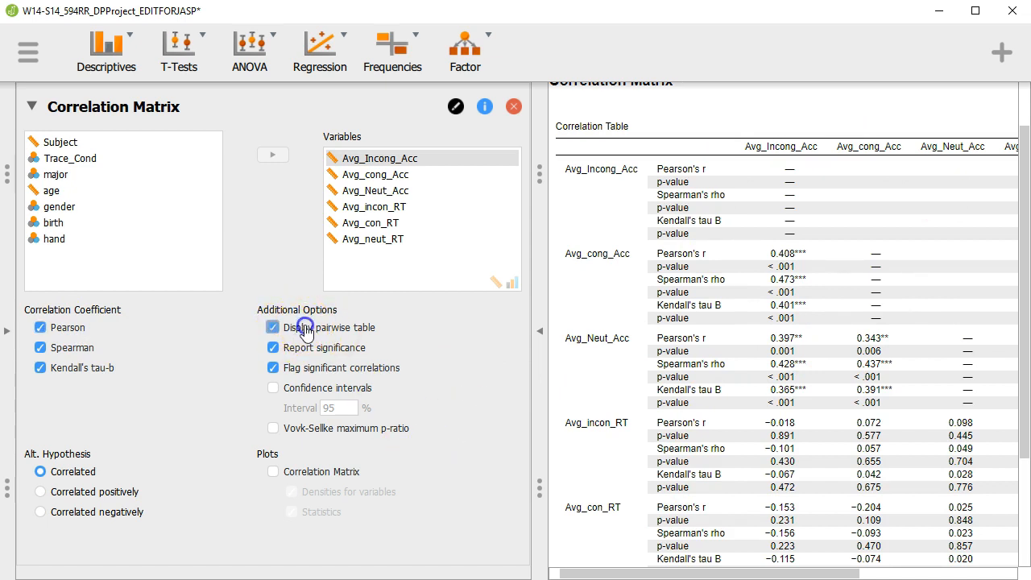
pyautogui.moveTo(772, 575); pyautogui.dragTo(844, 572)
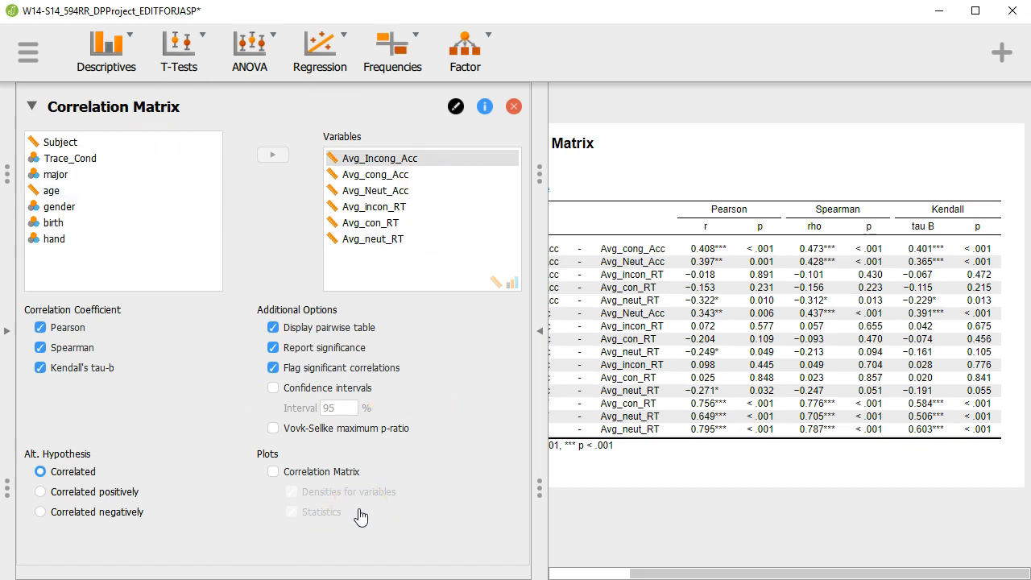
pyautogui.click(445, 501)
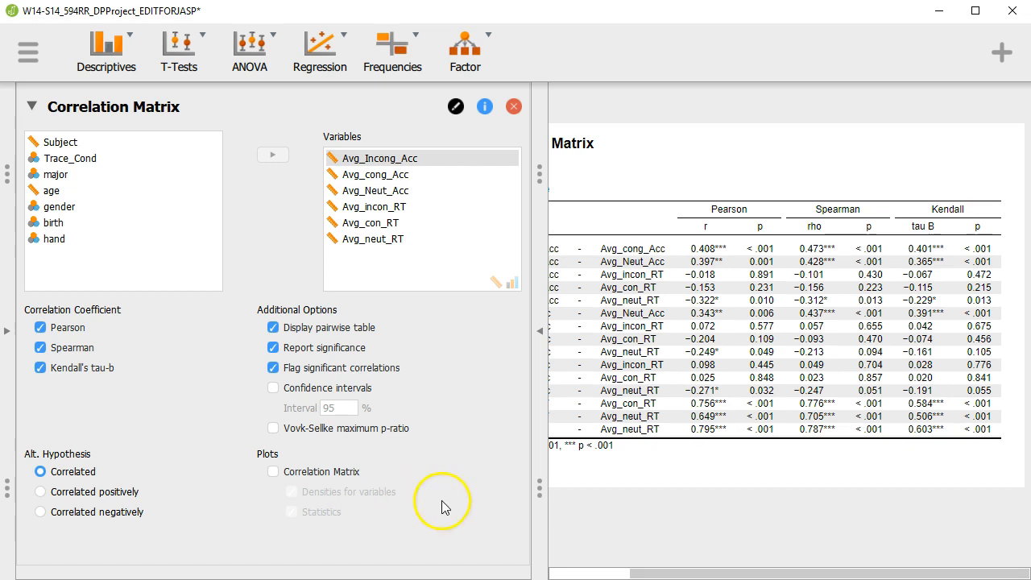